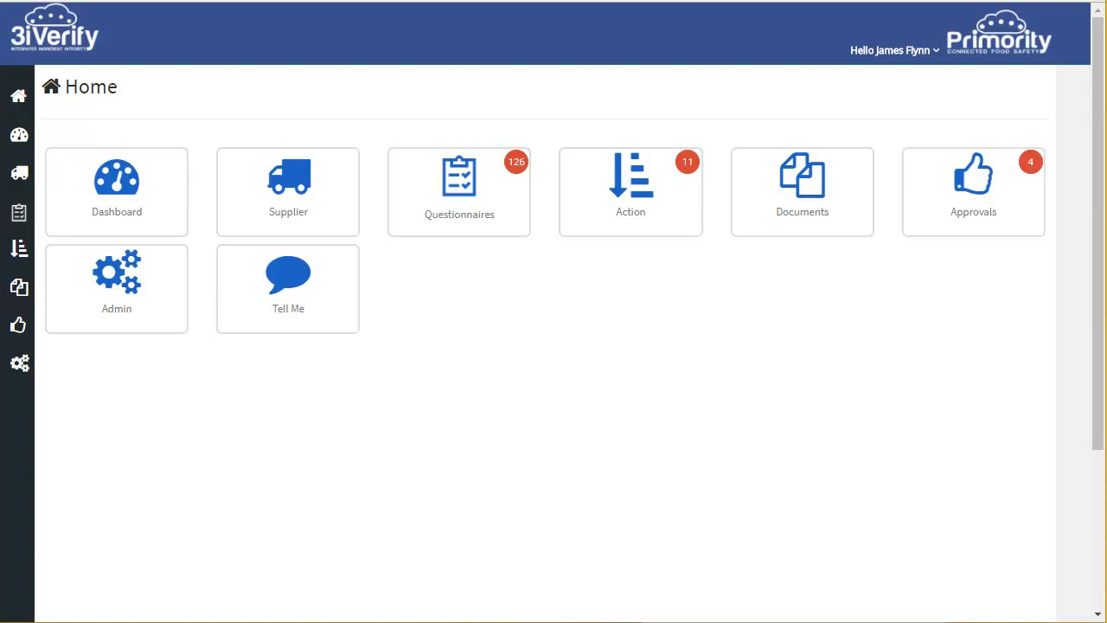
Step: Open the action list and examine its standard and advanced search filters
left_click(629, 190)
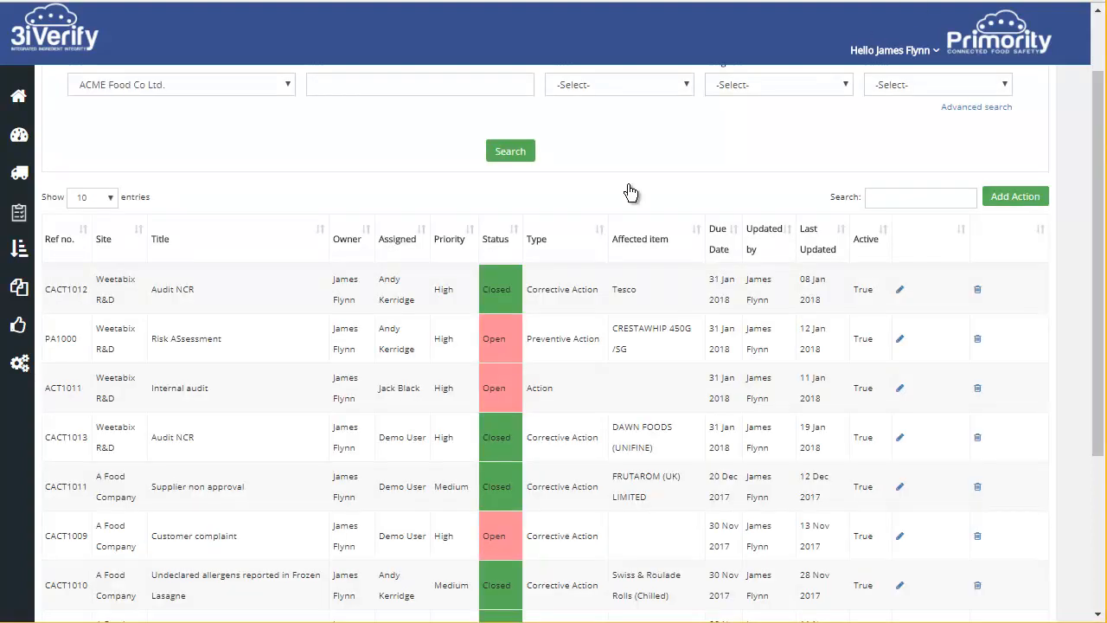
left_click_drag(1093, 113, 1096, 59)
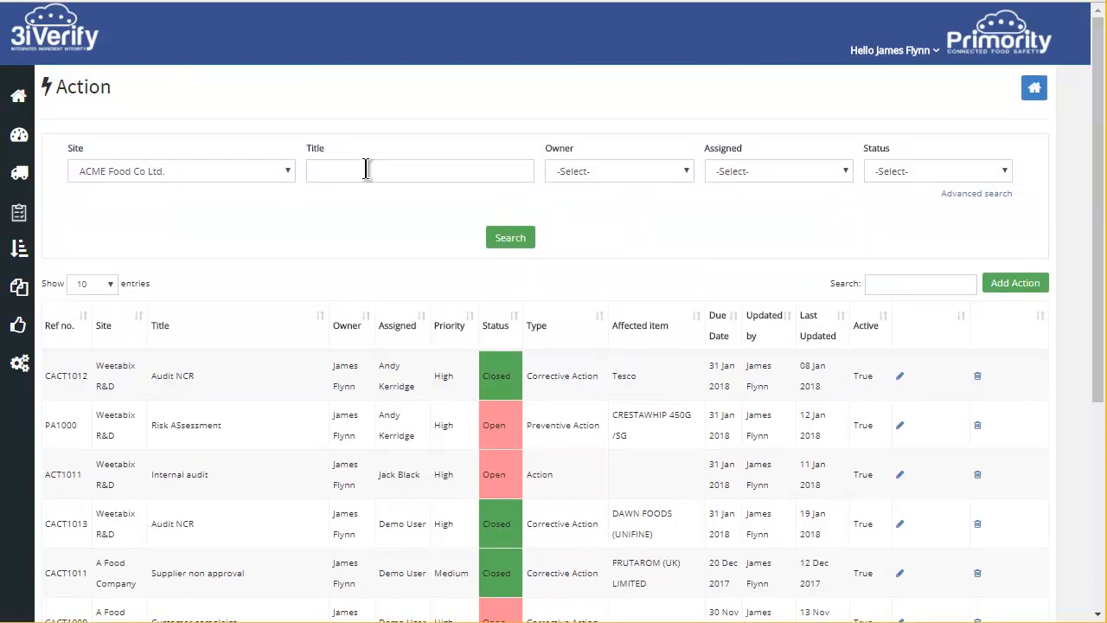
left_click(942, 177)
left_click(967, 197)
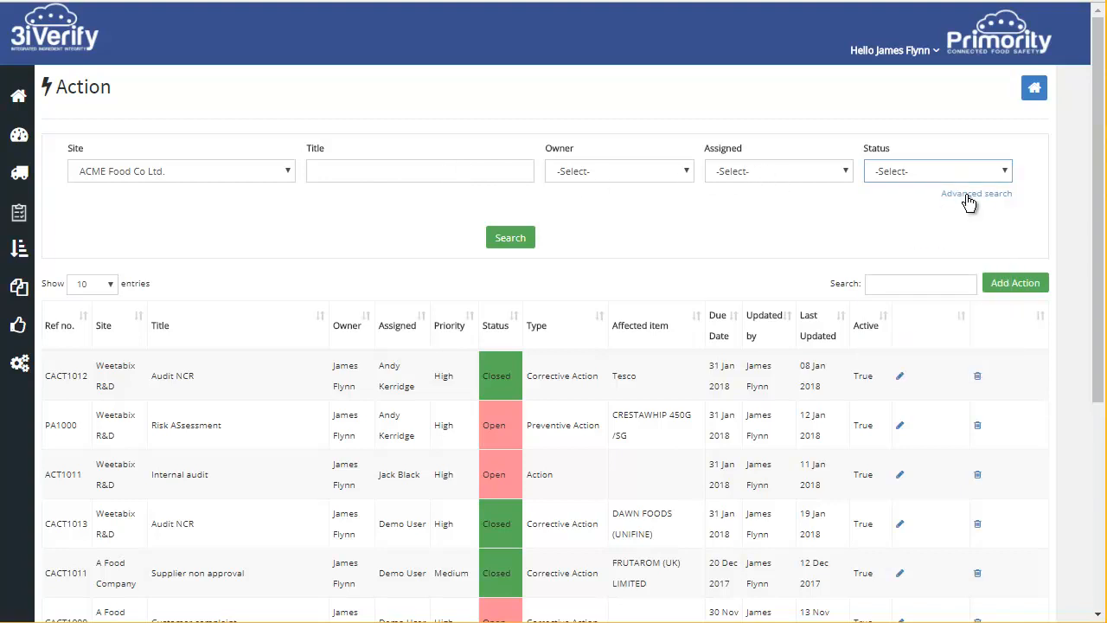
left_click(966, 196)
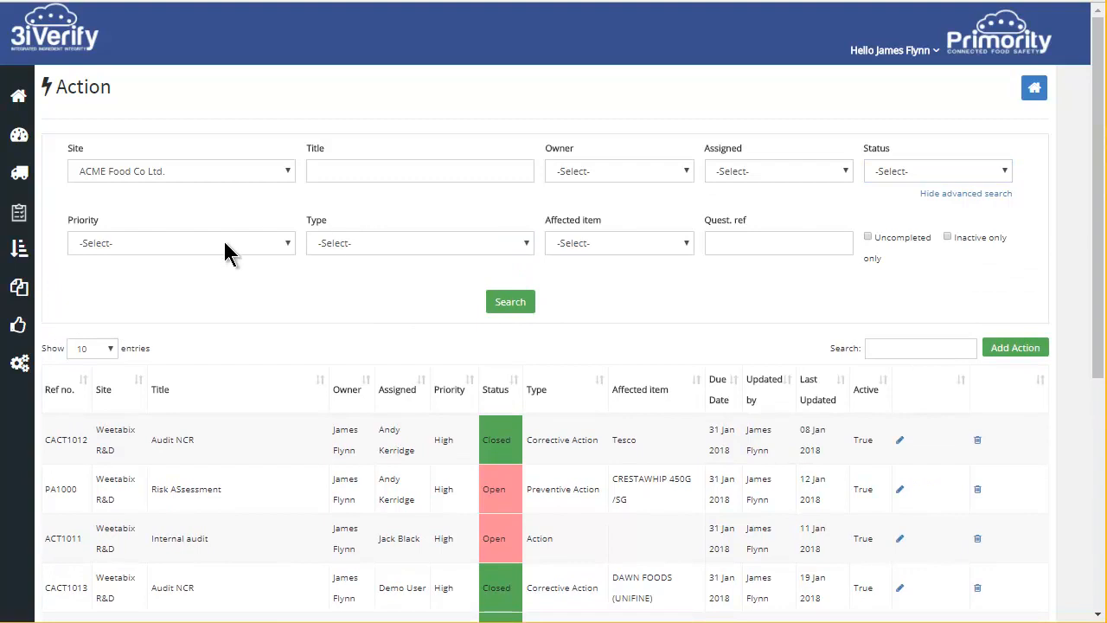
left_click(621, 242)
left_click(622, 240)
left_click(966, 195)
Step: Start a new action titled "Undeclared allergens in product" of type Corrective Action, detailing "Testing has revealed that there are undeclared allergens in the product."
left_click(1014, 286)
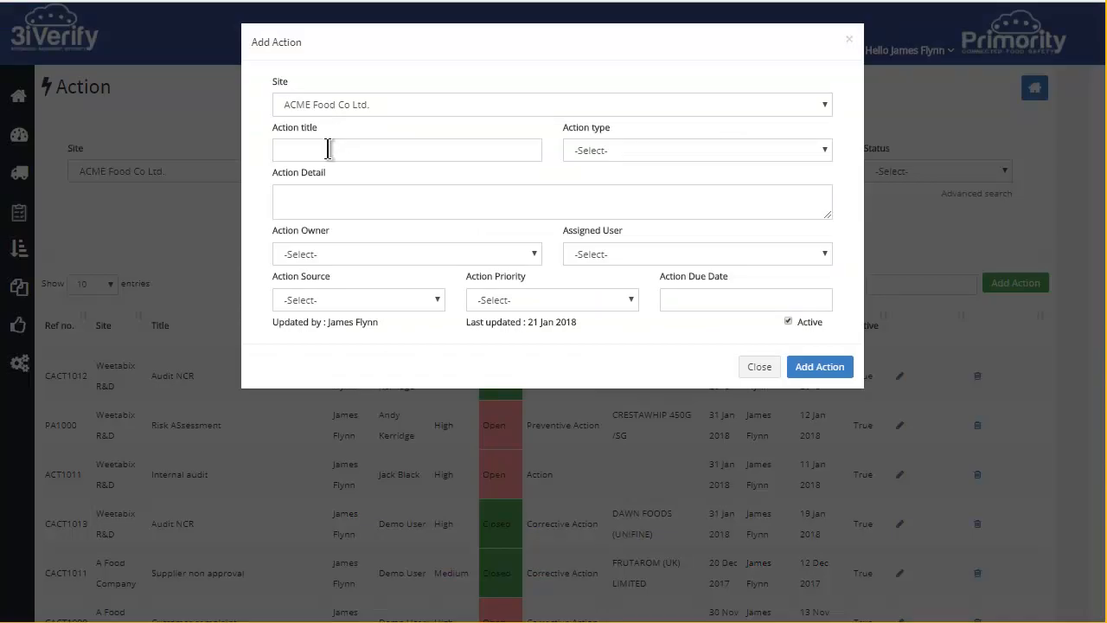
left_click(327, 149)
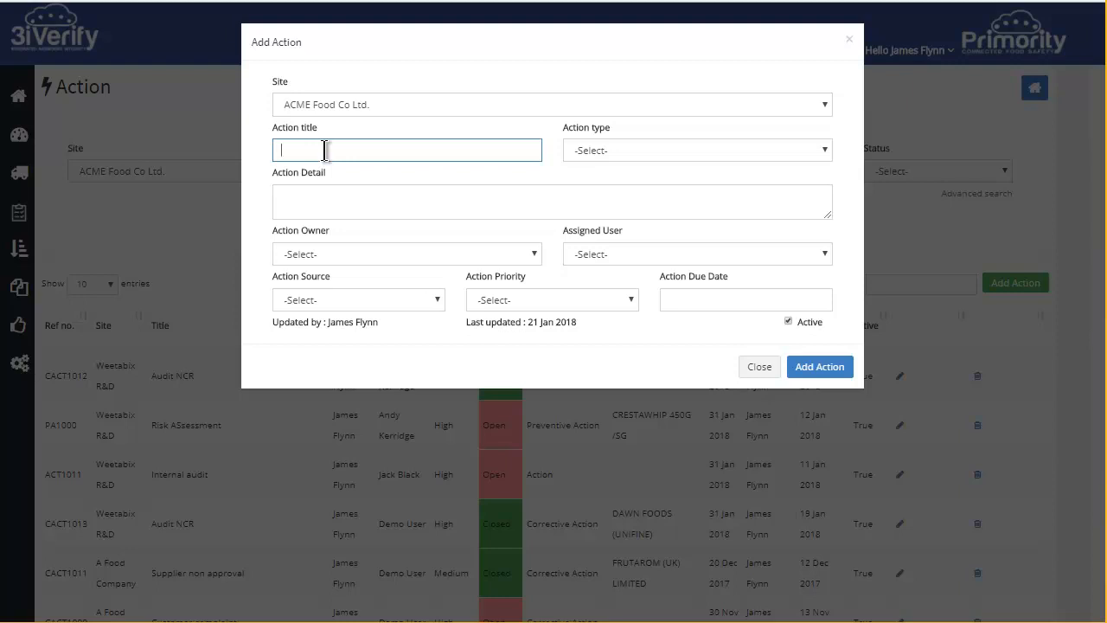
type("Undeclared allergens in product")
left_click(666, 154)
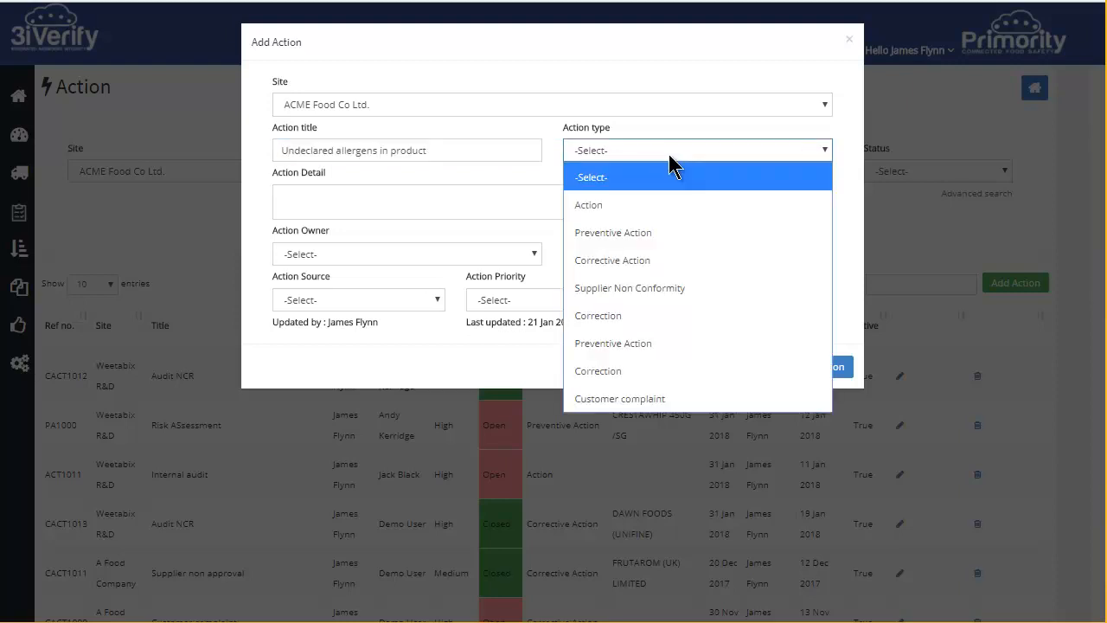
left_click(638, 259)
left_click(342, 210)
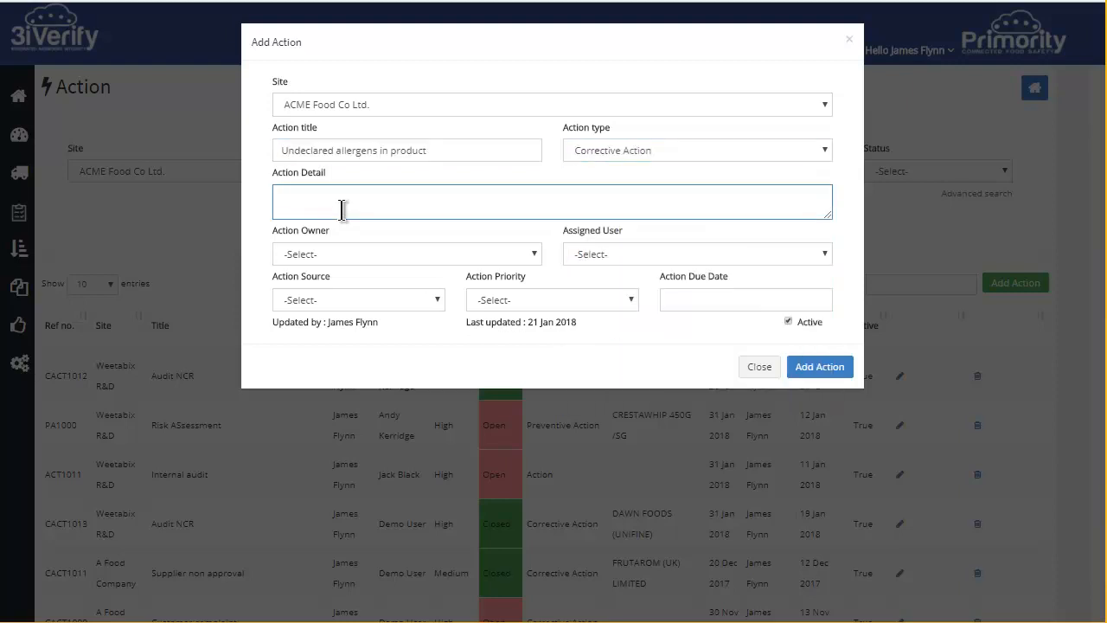
type("Testing has revealed that there are undeclared allergens in the product.")
Step: Set the action owner to the logged-in user and the assigned user to Demo User
left_click(344, 253)
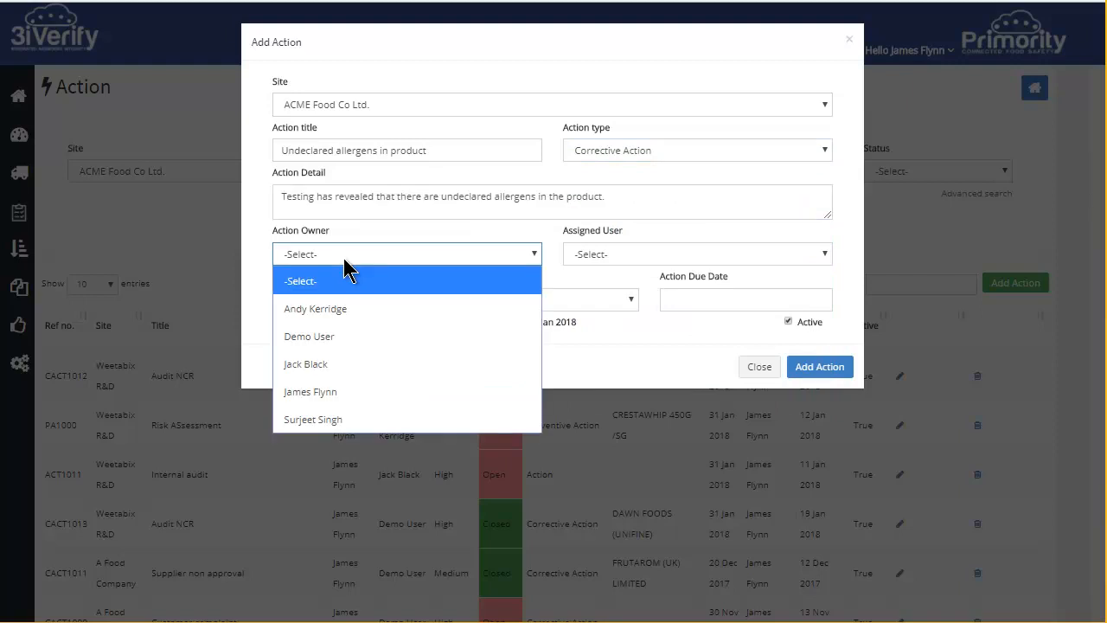
left_click(317, 390)
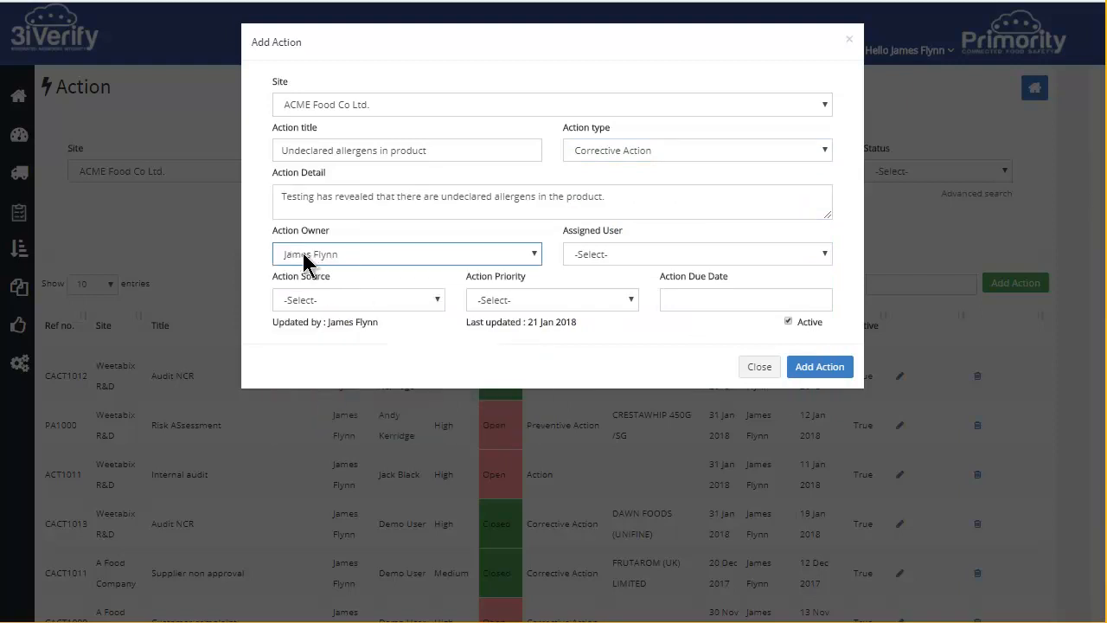
left_click(597, 254)
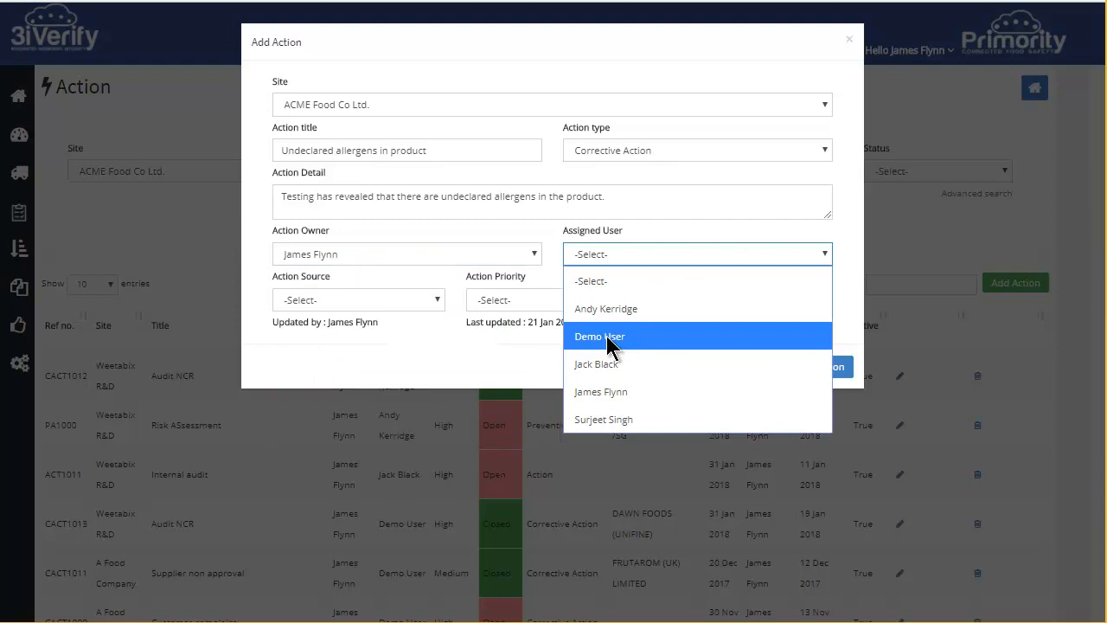
left_click(612, 343)
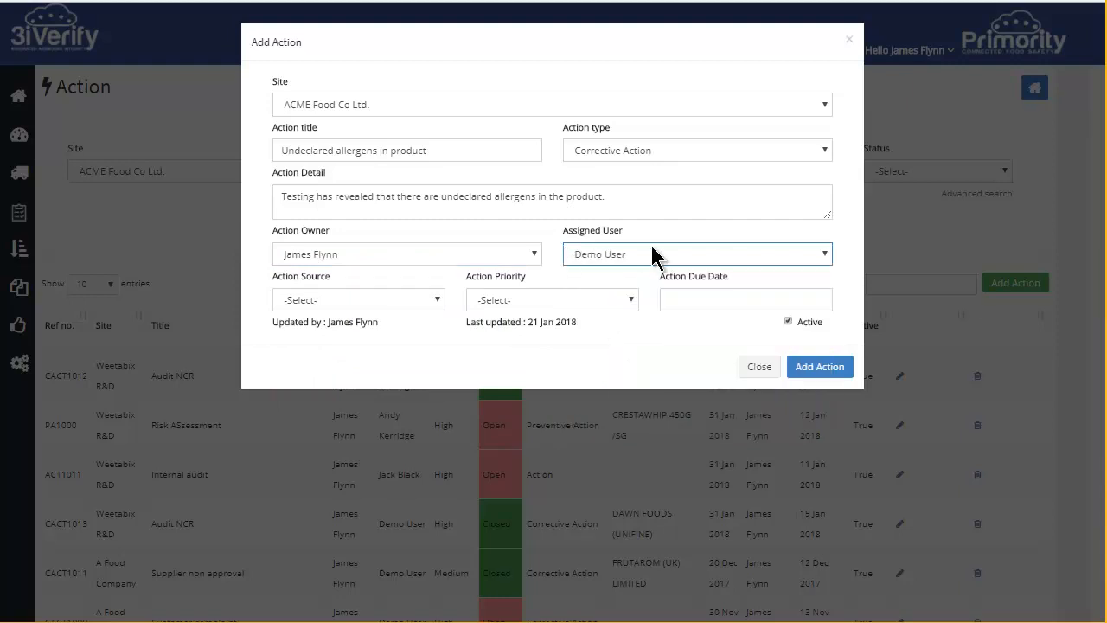
Step: Set the action source to Observation, priority to High and due date to Jan 31 2018, and add the action
left_click(364, 299)
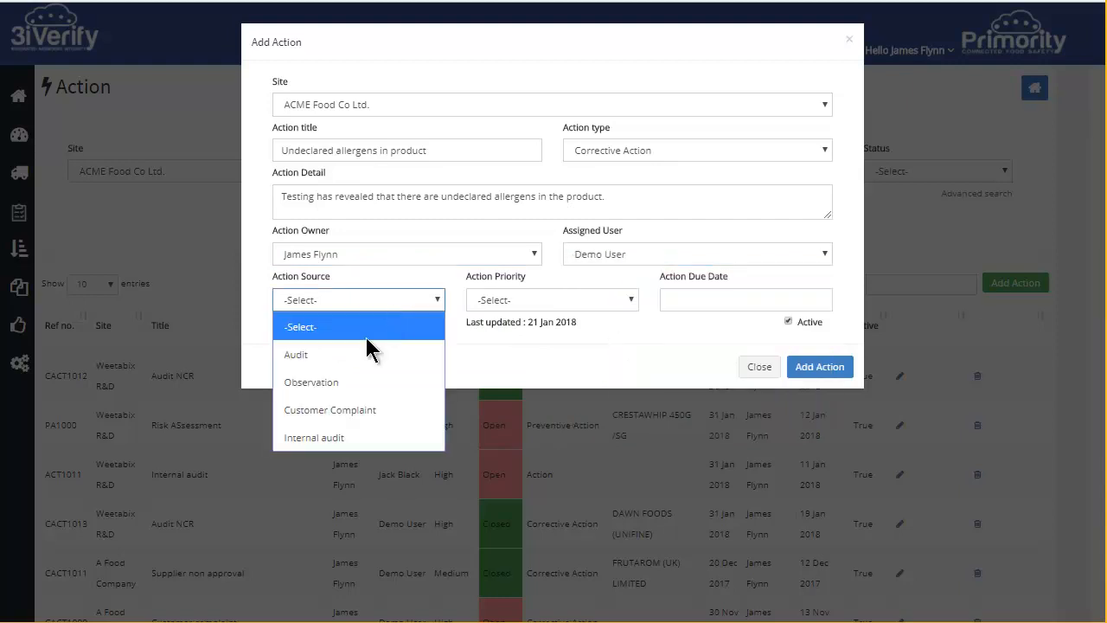
left_click(339, 382)
left_click(526, 303)
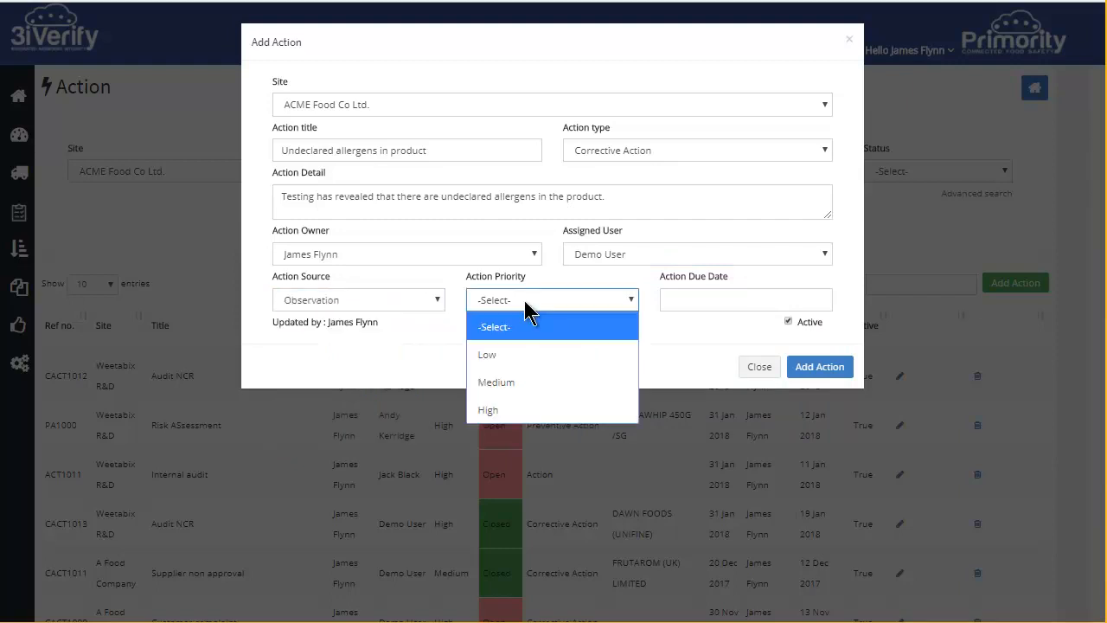
left_click(503, 417)
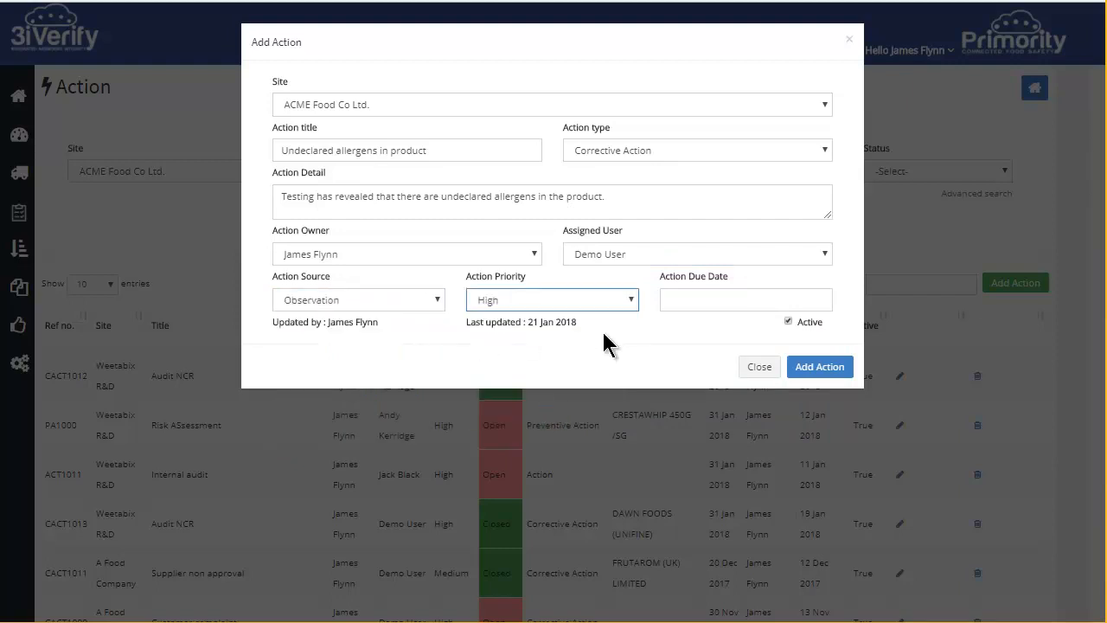
left_click(717, 299)
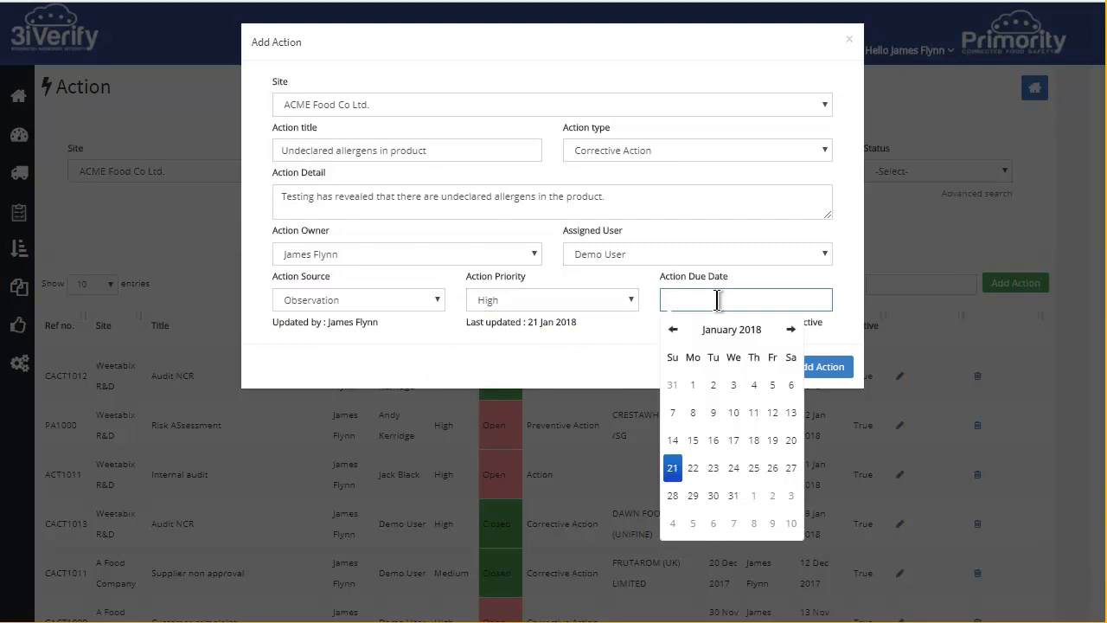
left_click(733, 496)
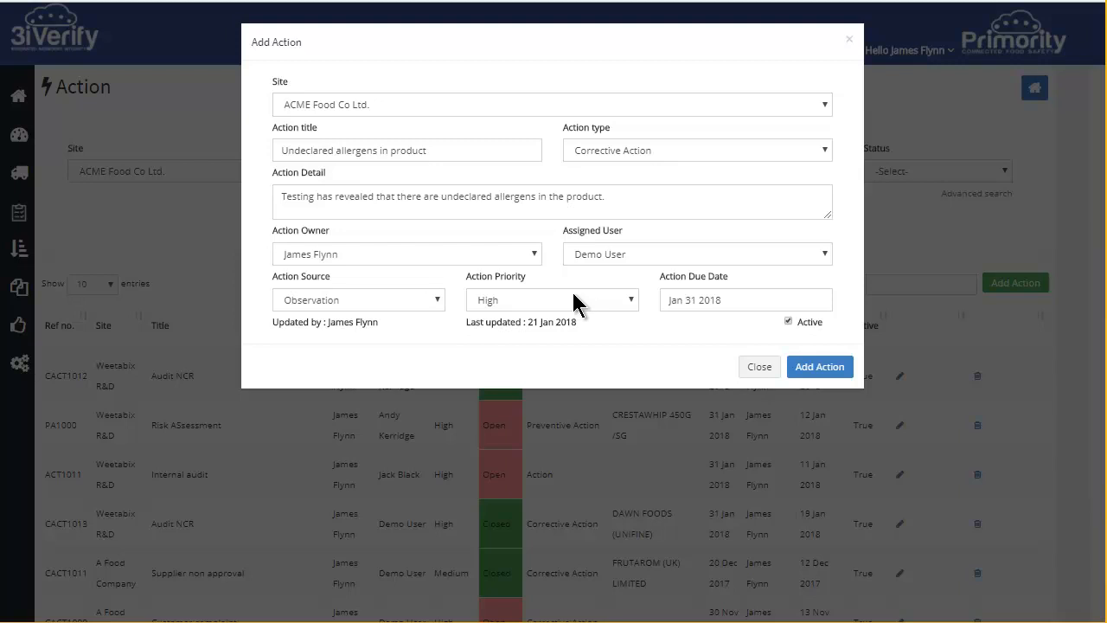
left_click(818, 370)
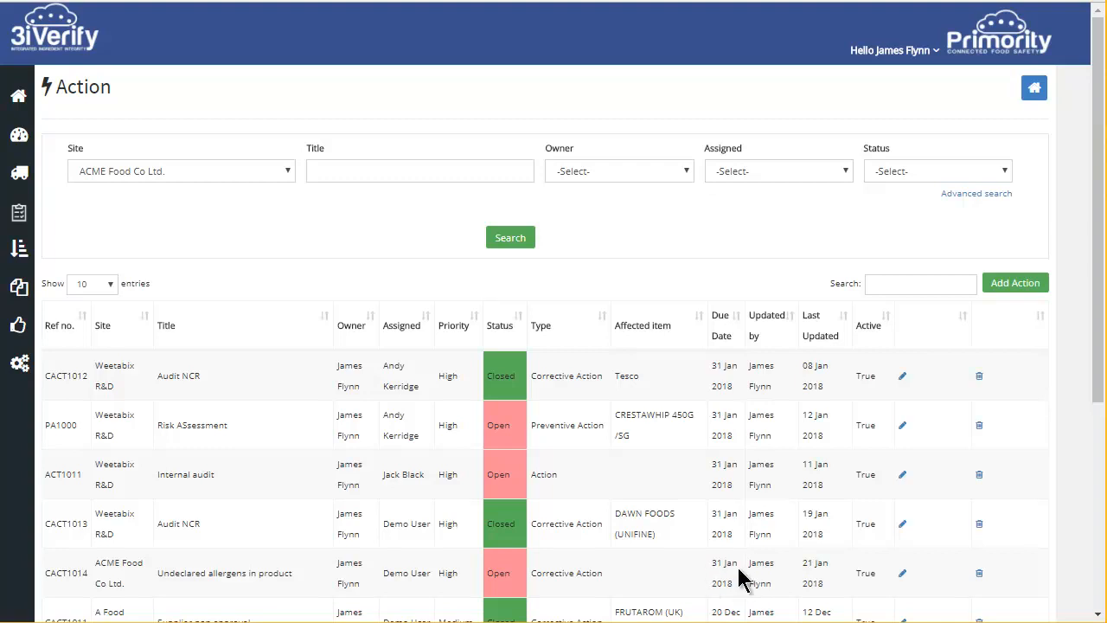
Step: Open the new "Undeclared allergens in product" action for editing and add the first listed user and the action owner as followers
left_click(901, 574)
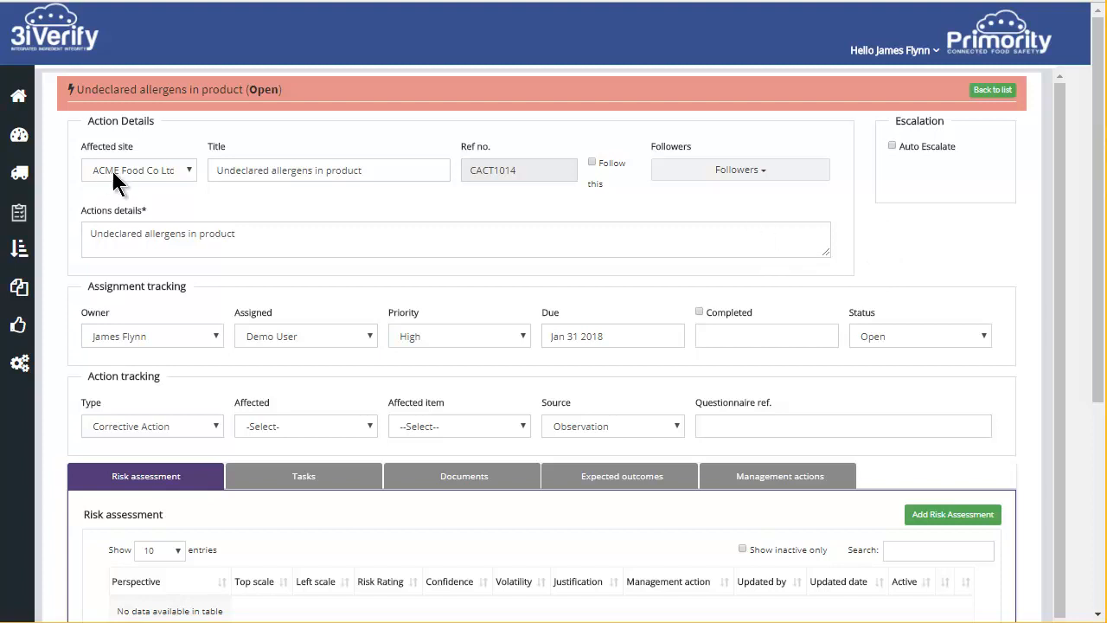
left_click(746, 177)
left_click(662, 206)
left_click(666, 259)
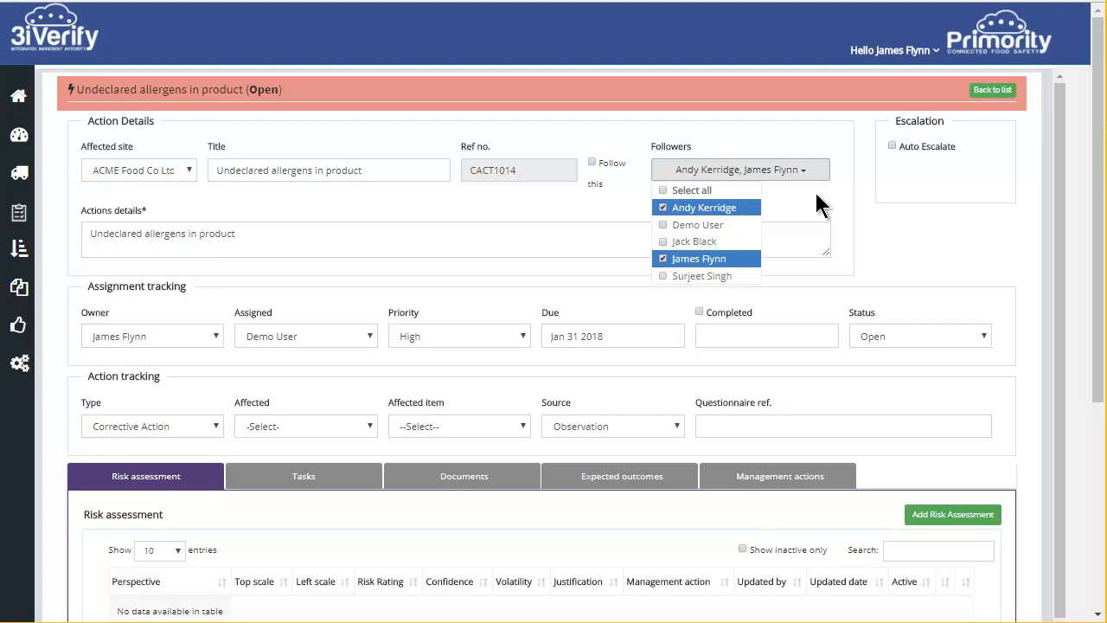
Step: Enable automatic escalation for the action with the escalation type Food Safety
left_click(891, 146)
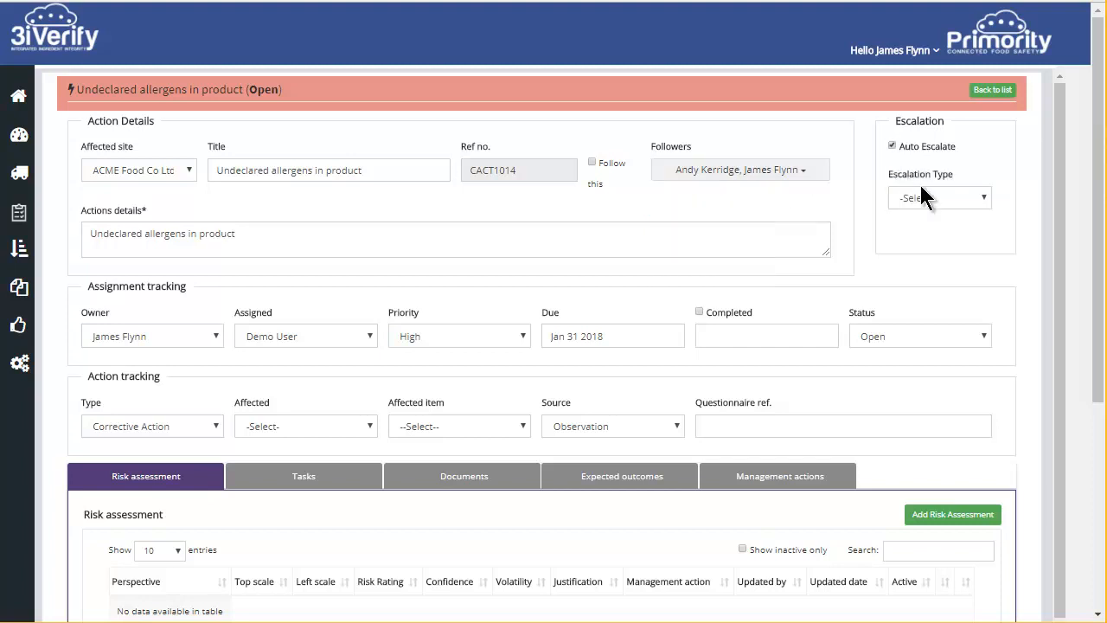
left_click(930, 205)
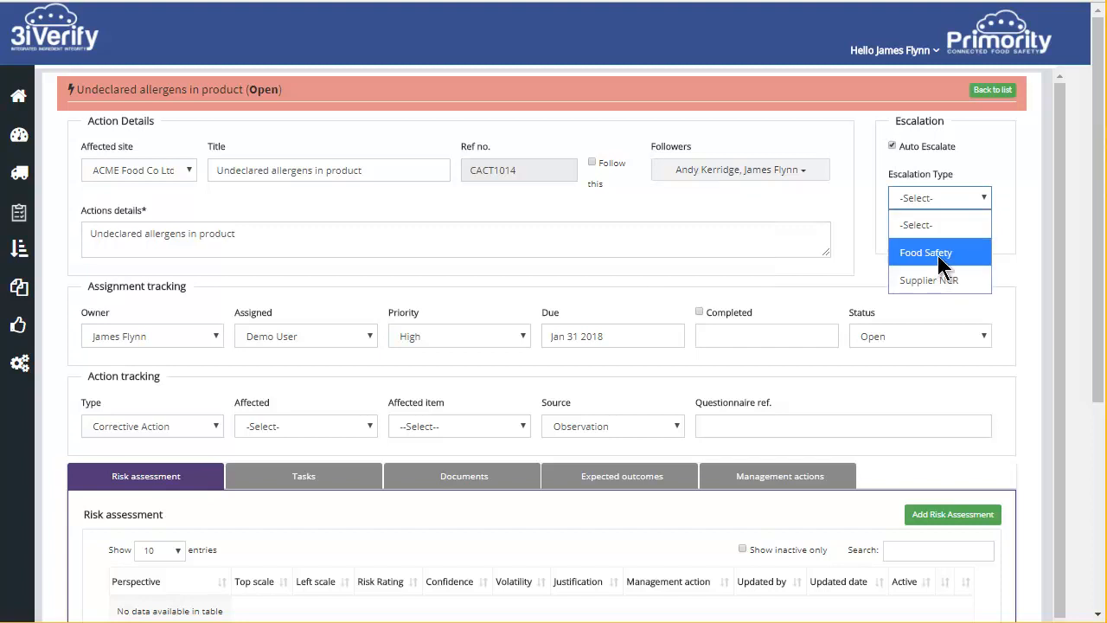
left_click(929, 252)
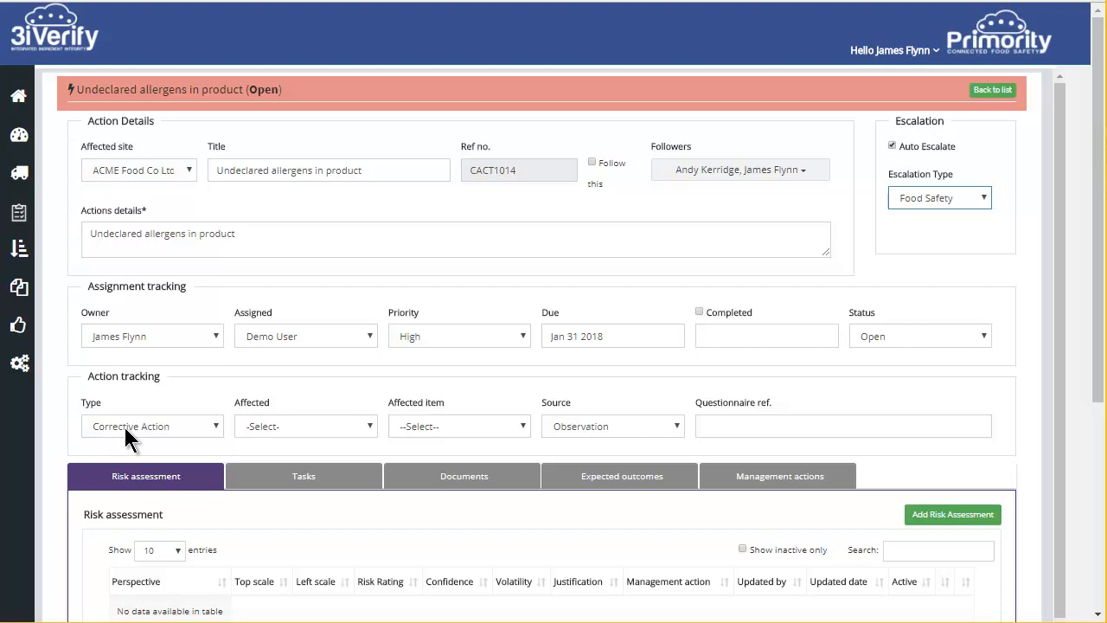
Step: Set what the action affects to Product and choose Egg Custard Tarts as the affected item
left_click(354, 428)
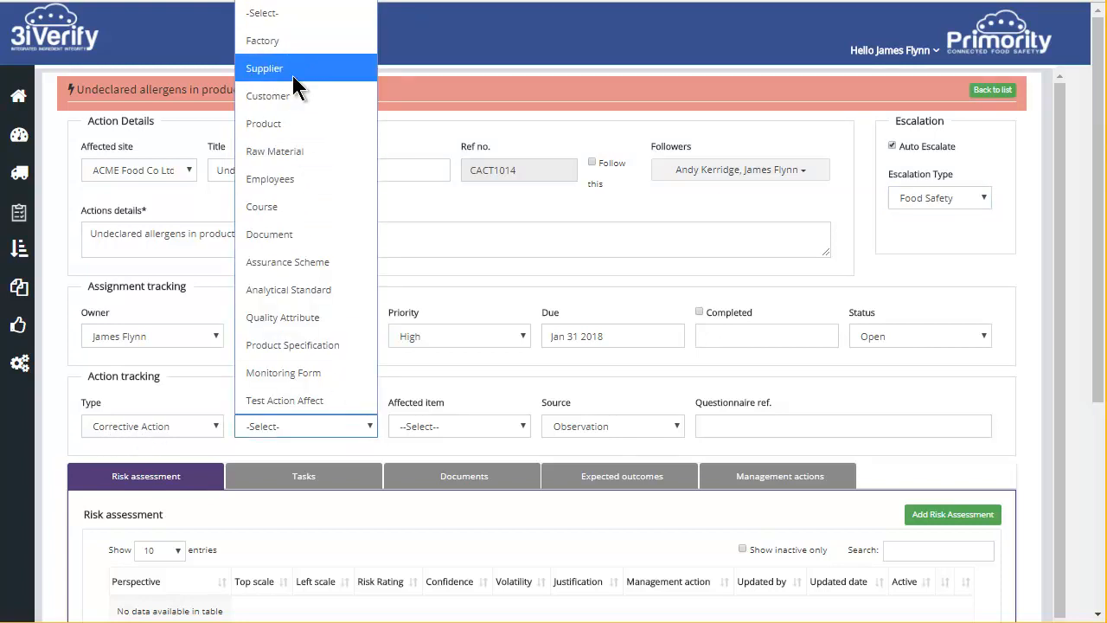
left_click(268, 123)
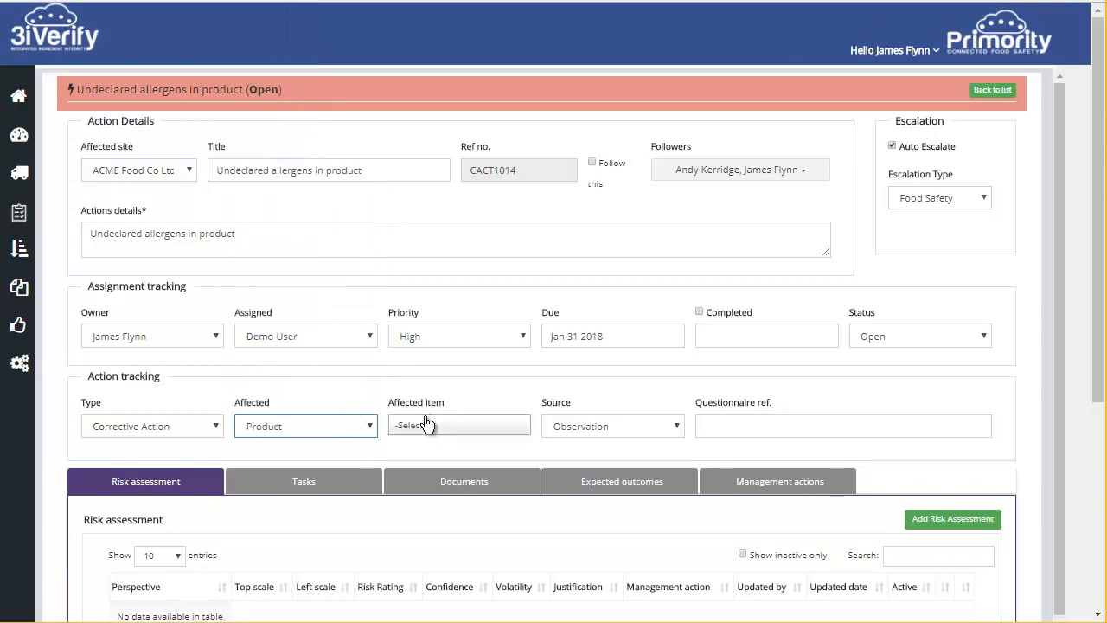
left_click(436, 427)
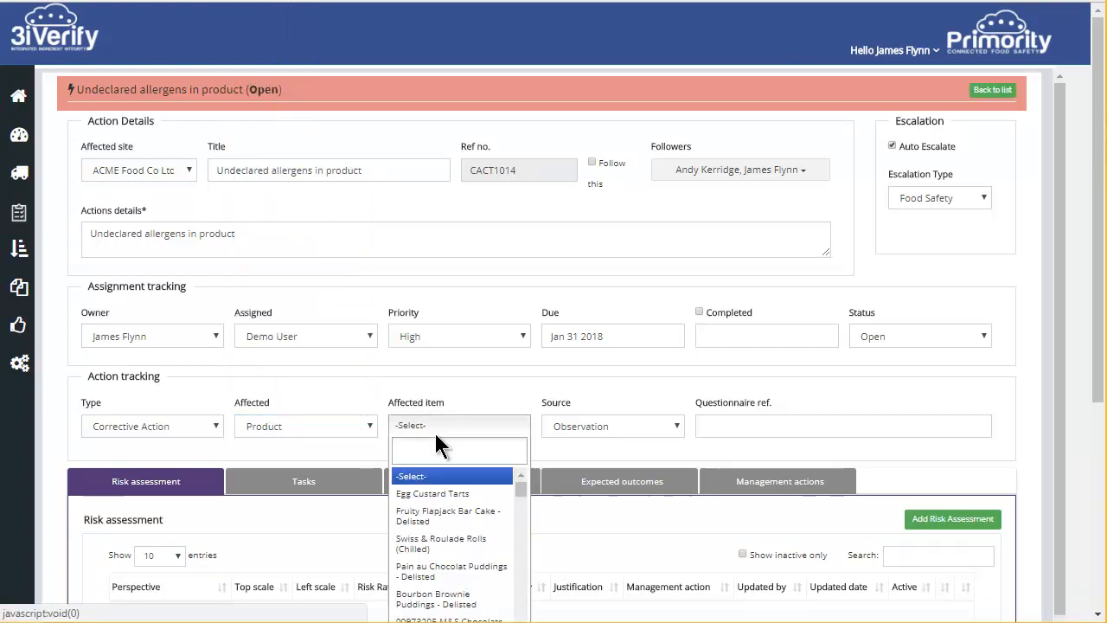
left_click(432, 493)
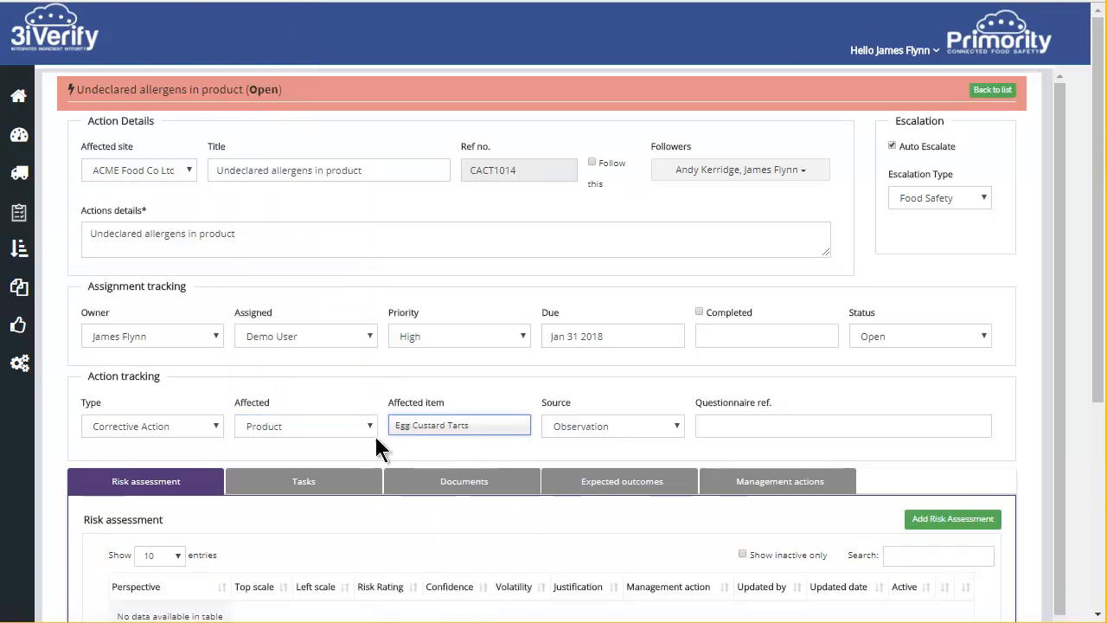
Step: Review the action's risk assessment, tasks and documents sections
scroll(1088, 344, "down", 3)
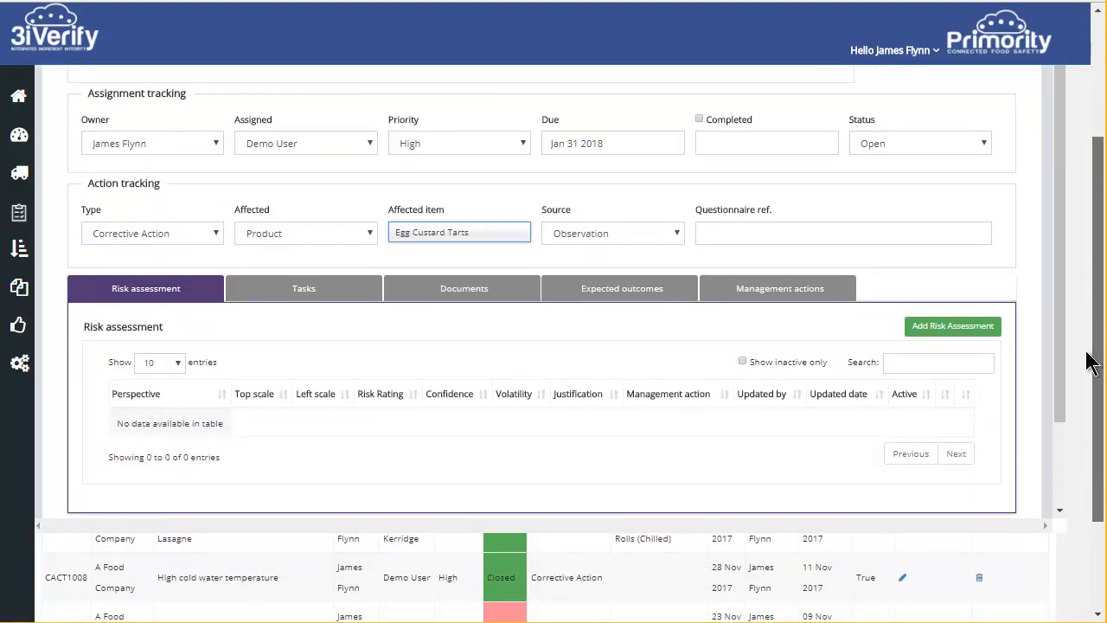
scroll(1087, 329, "up", 1)
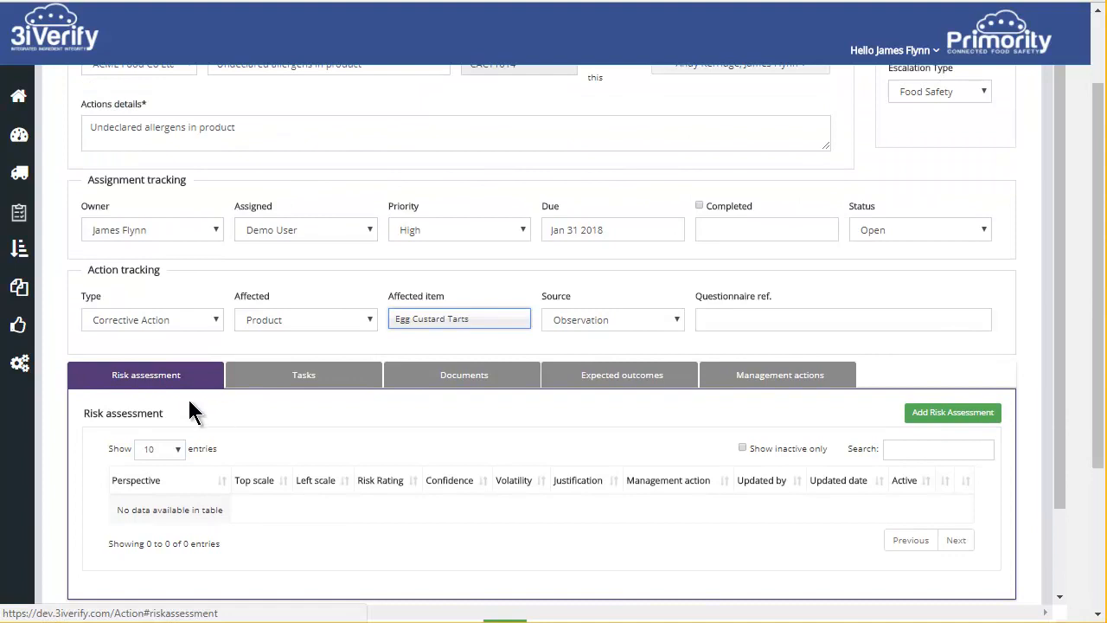
left_click(303, 375)
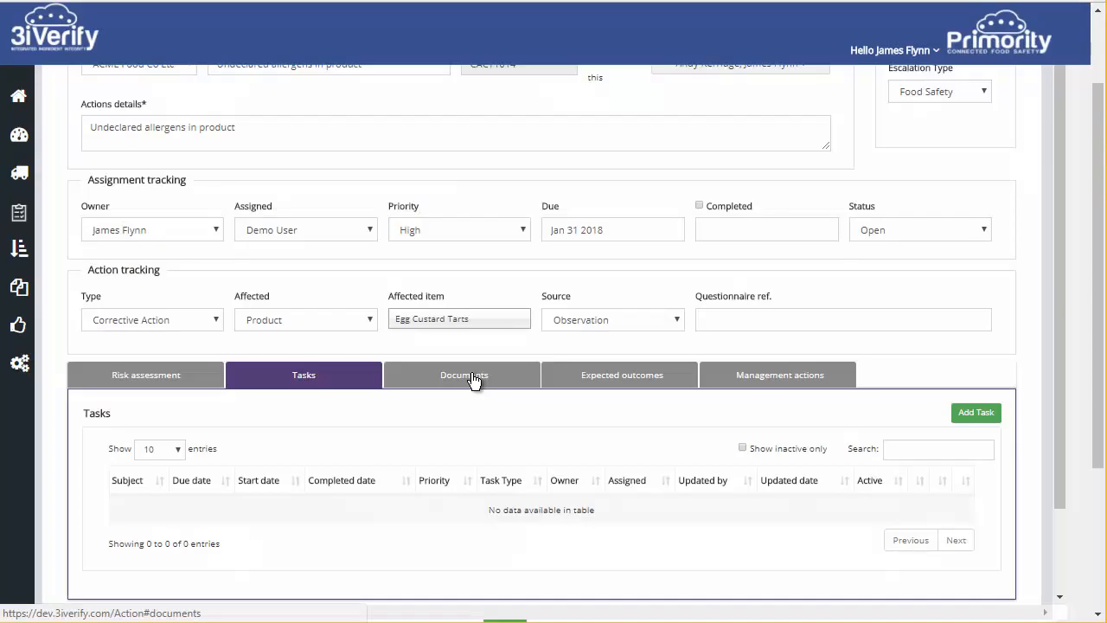
left_click(474, 378)
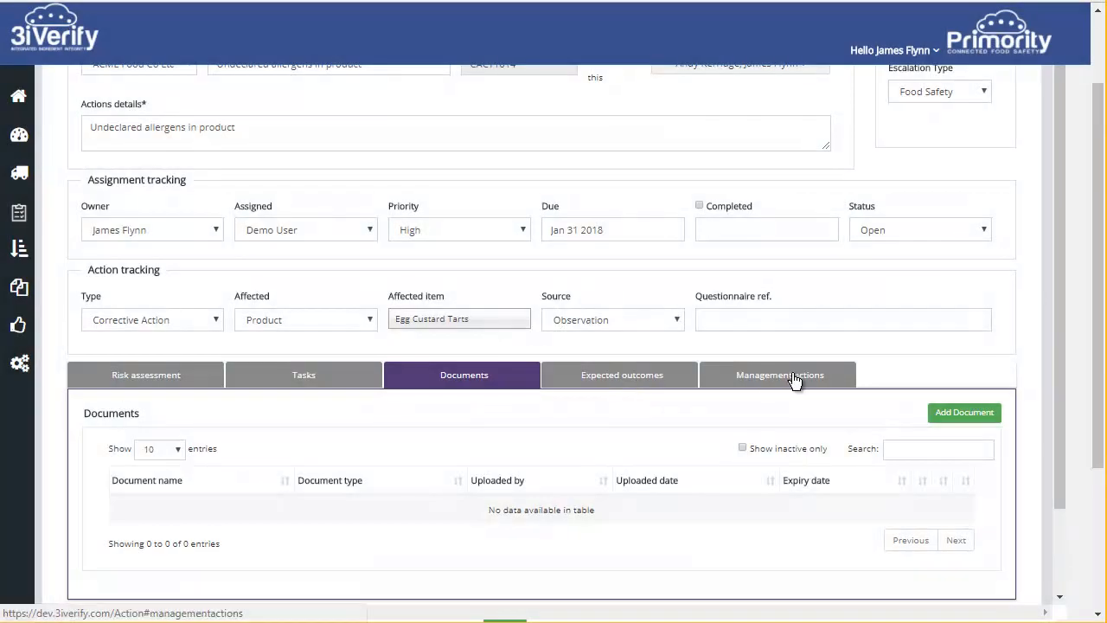
Step: Start a new risk assessment for the action with the Food Fraud perspective, top scale Business and left scale Certain
left_click(137, 381)
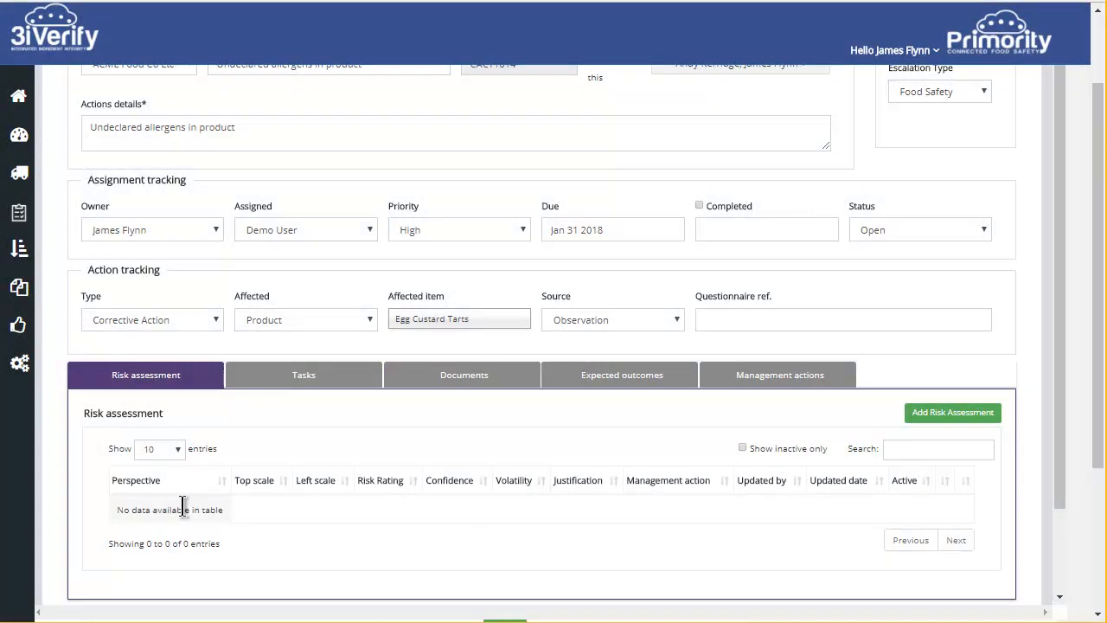
left_click(975, 413)
left_click(344, 102)
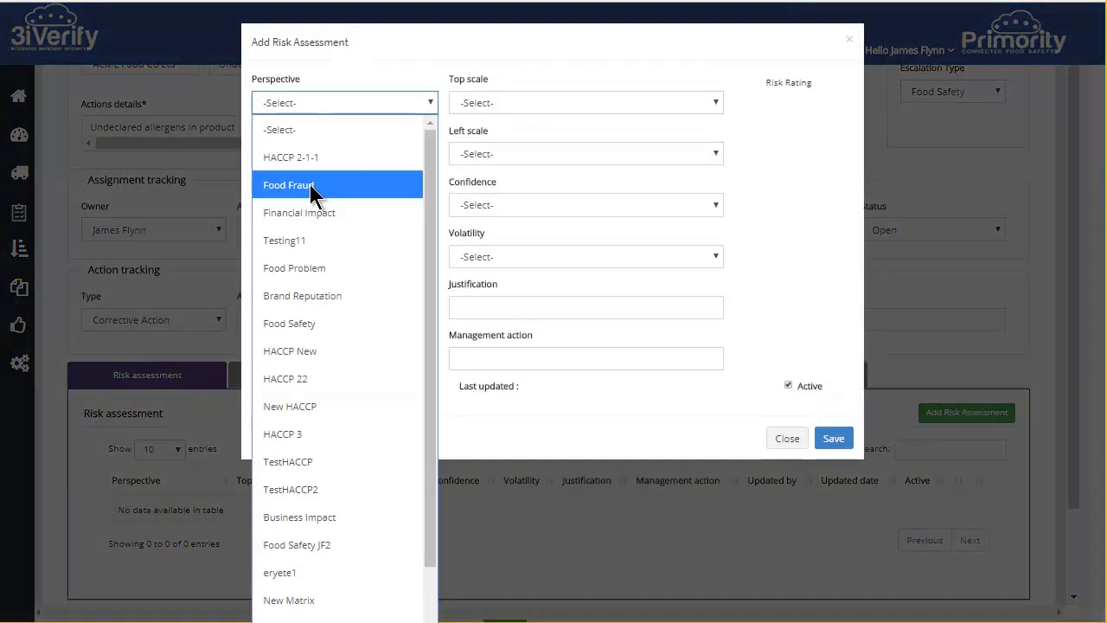
left_click(309, 184)
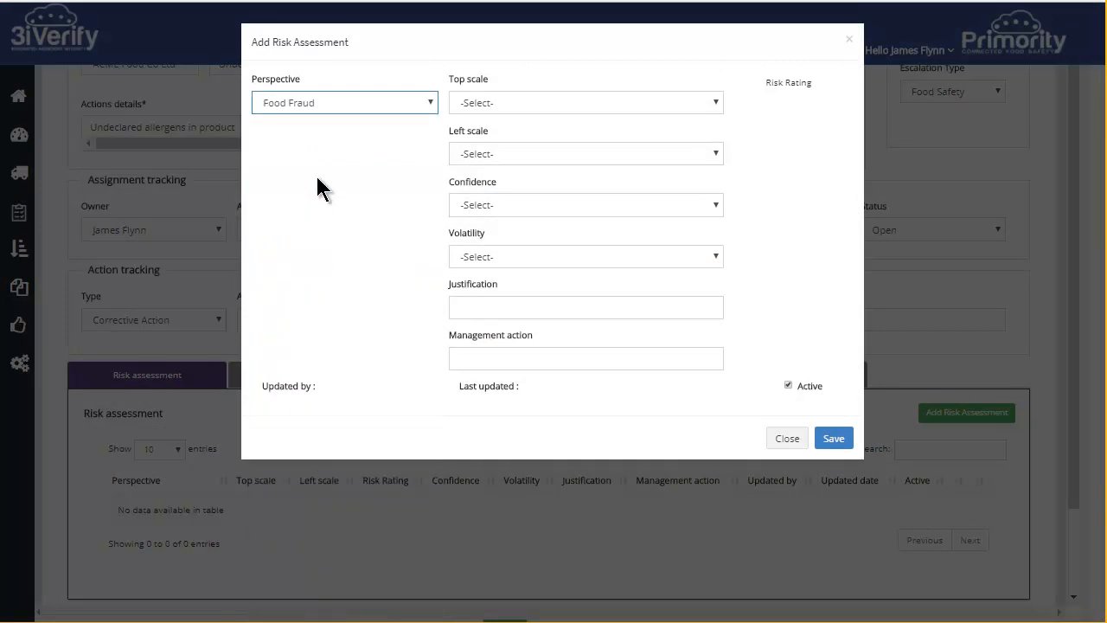
left_click(538, 102)
left_click(519, 156)
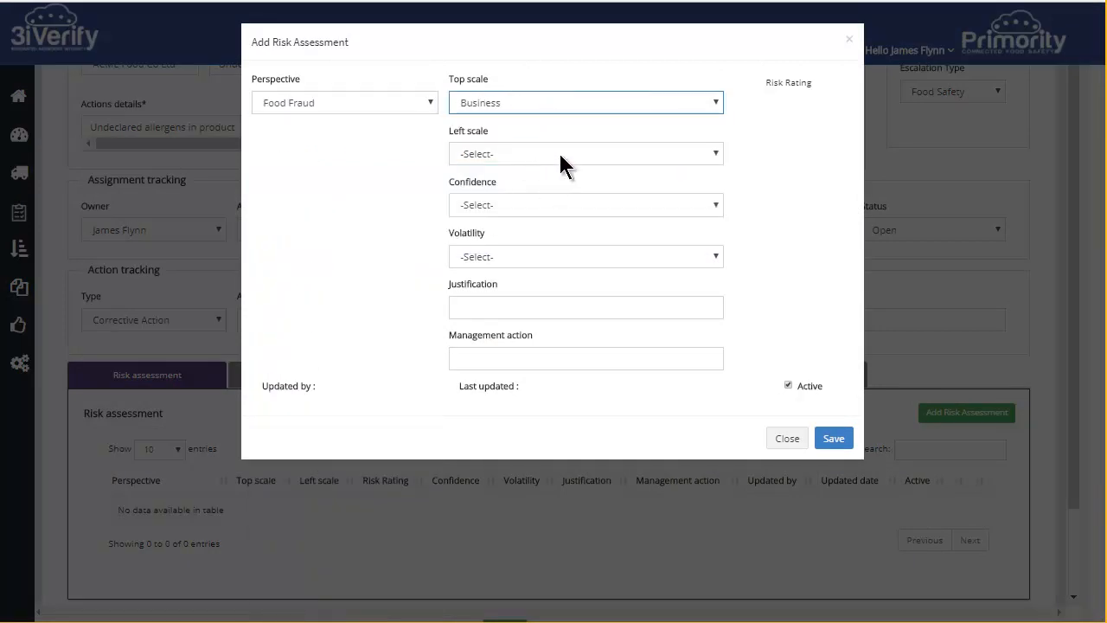
left_click(559, 154)
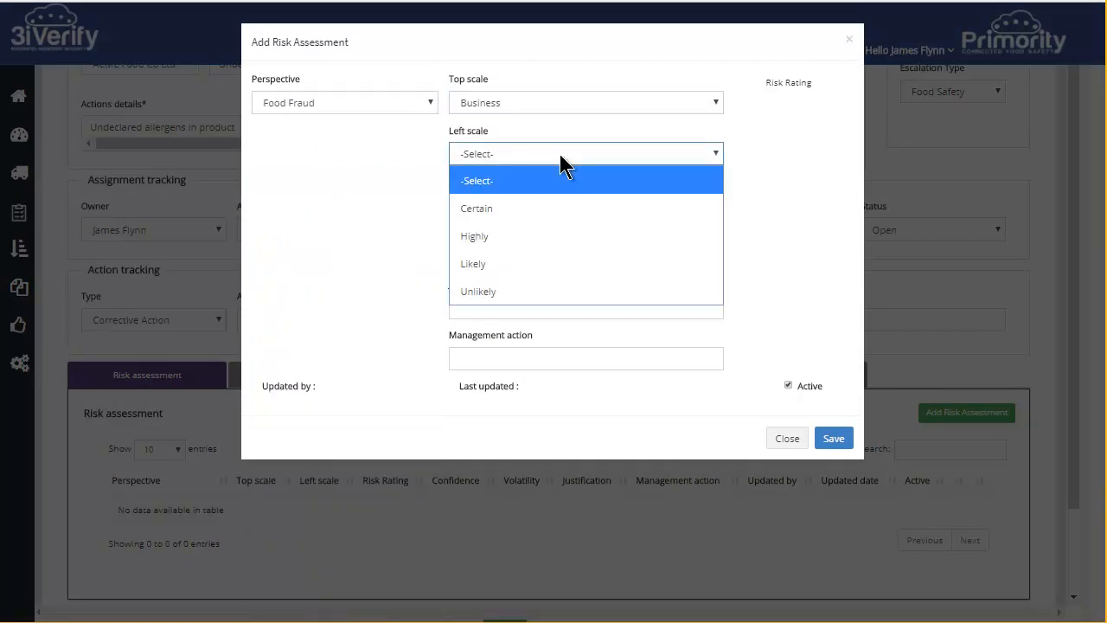
left_click(537, 209)
Step: Set confidence to Medium and volatility to Highy volatile, enter the justification "This risk can change frequently" and save the risk assessment
left_click(537, 205)
left_click(535, 287)
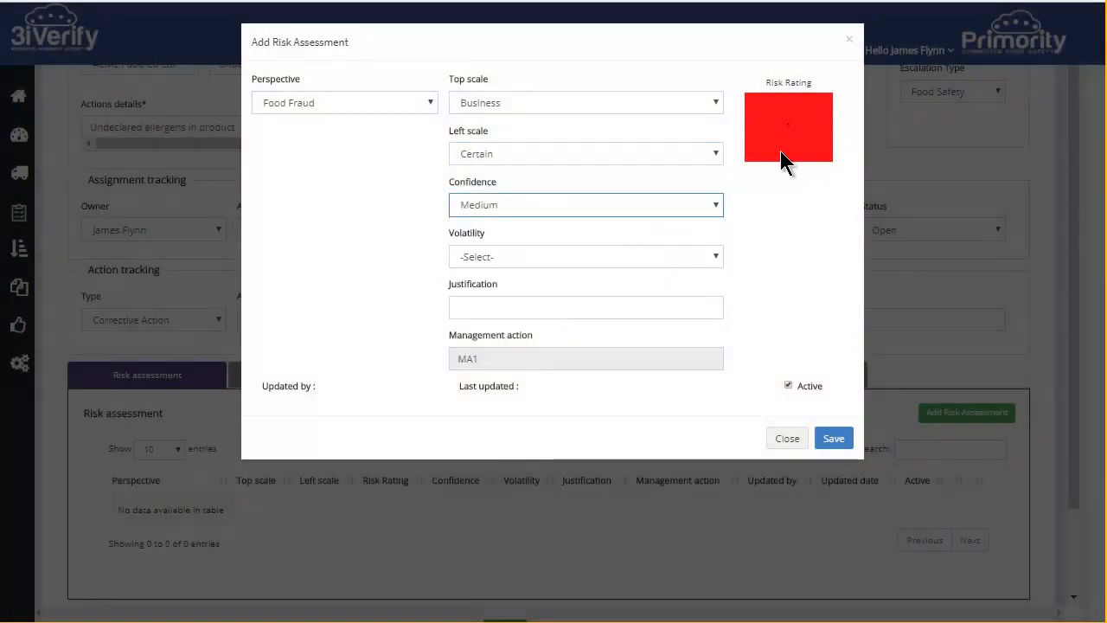
left_click(503, 257)
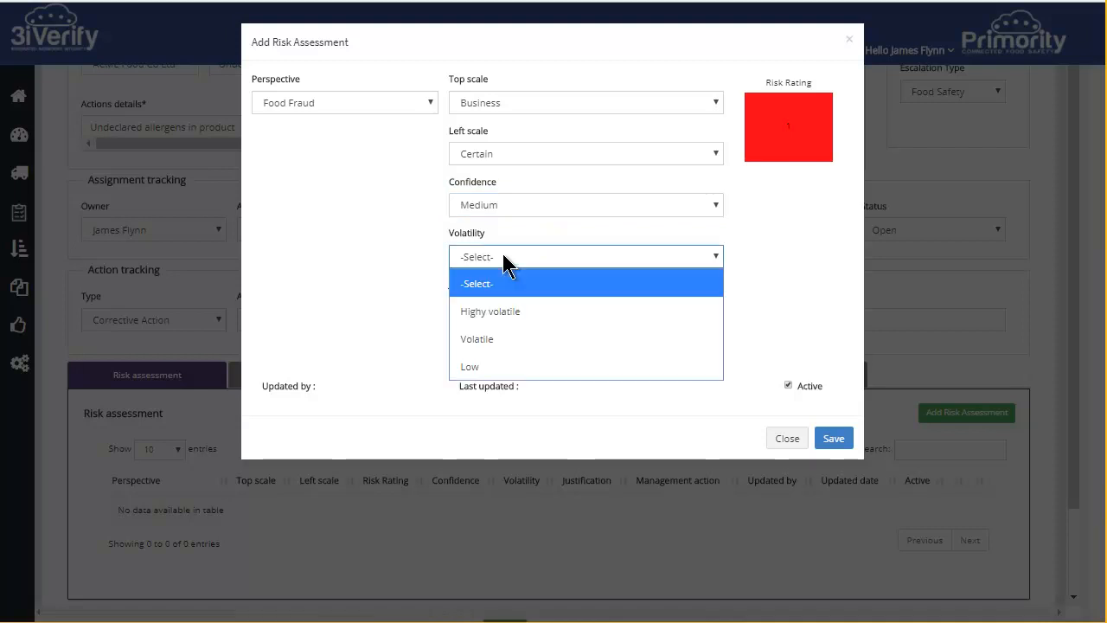
left_click(500, 313)
type("This risk can change frequently")
left_click(833, 438)
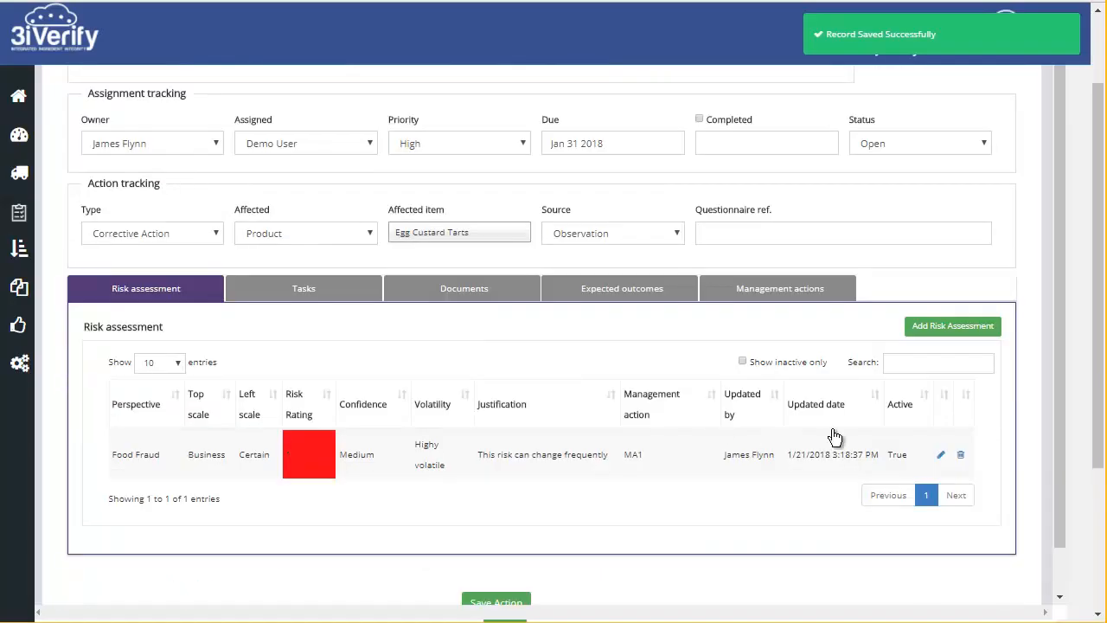
Step: Add a Food Safety risk assessment with Severe illness, Probable, High confidence, Low volatility and the justification "This will happen every time"
left_click(951, 328)
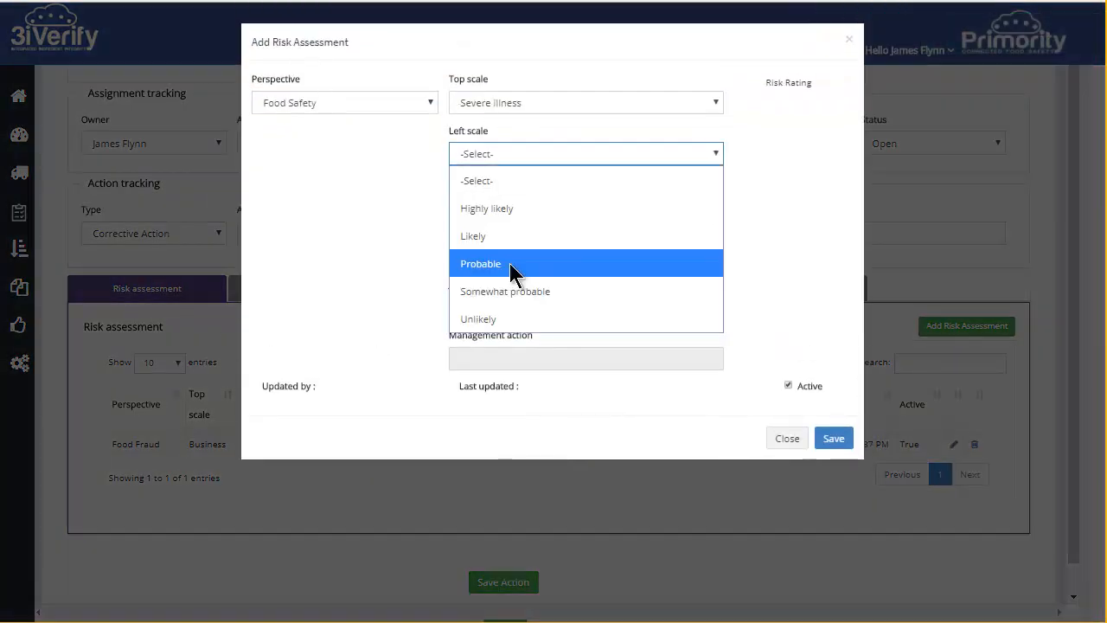
left_click(510, 260)
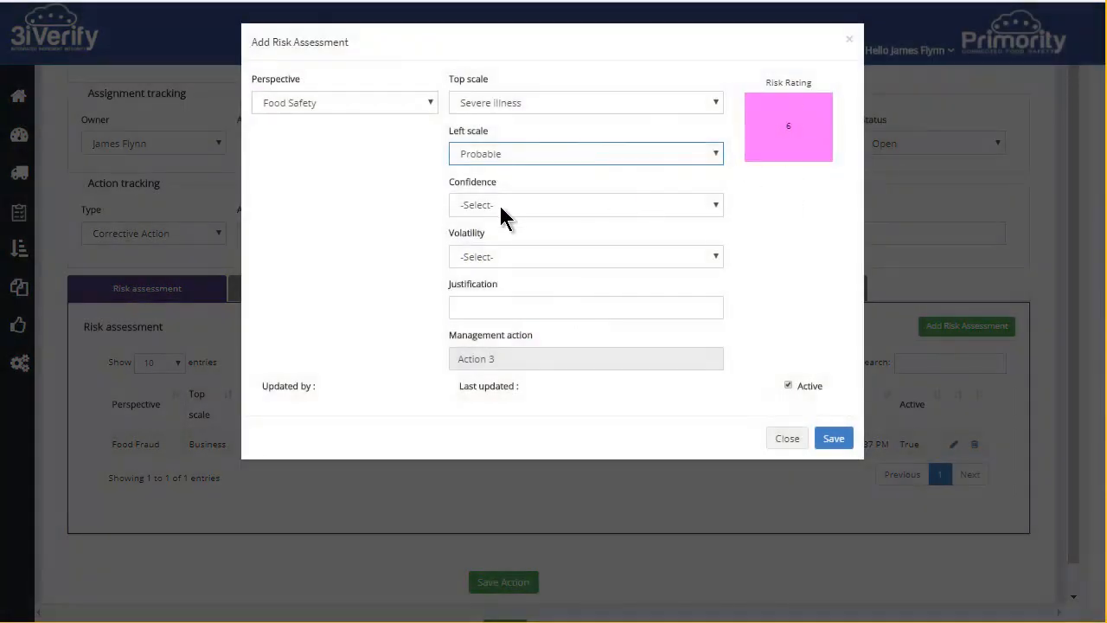
left_click(500, 207)
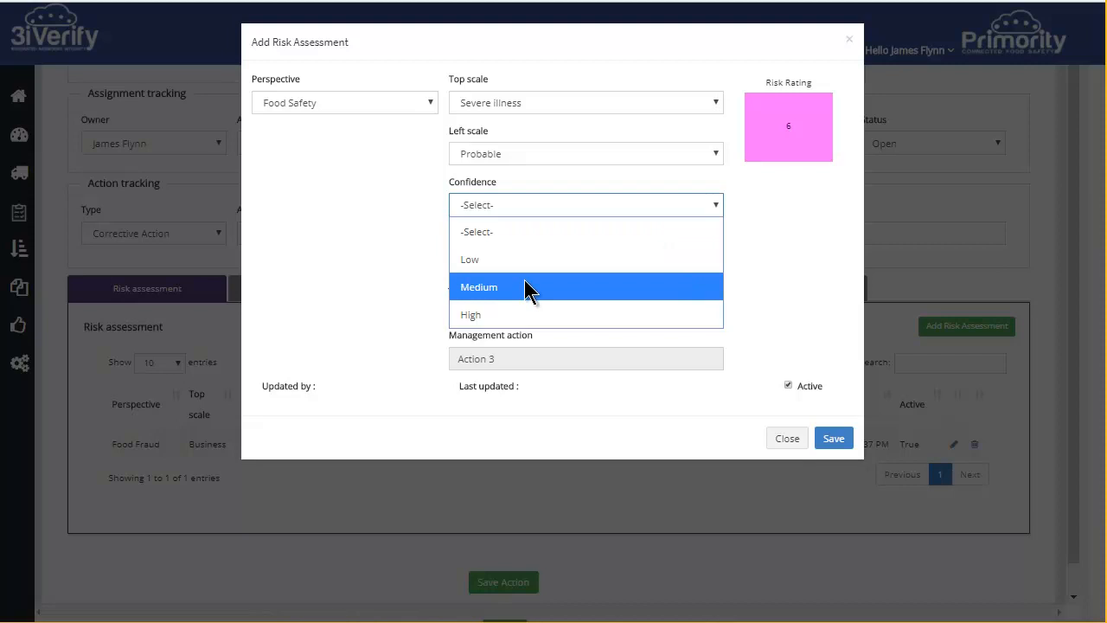
left_click(519, 315)
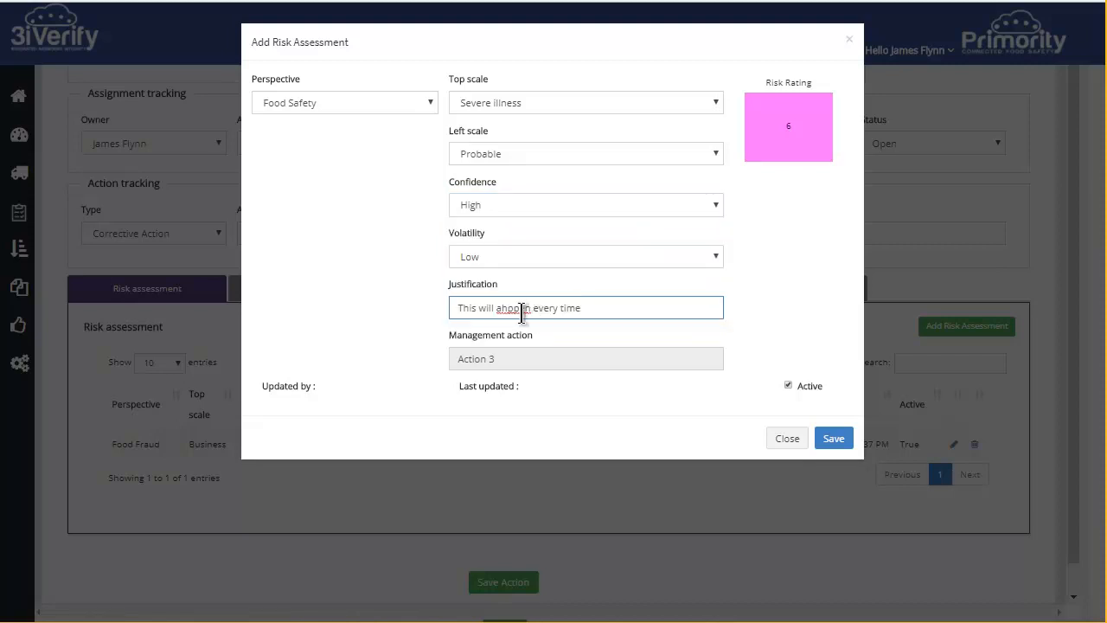
double_click(515, 309)
right_click(515, 309)
left_click(571, 323)
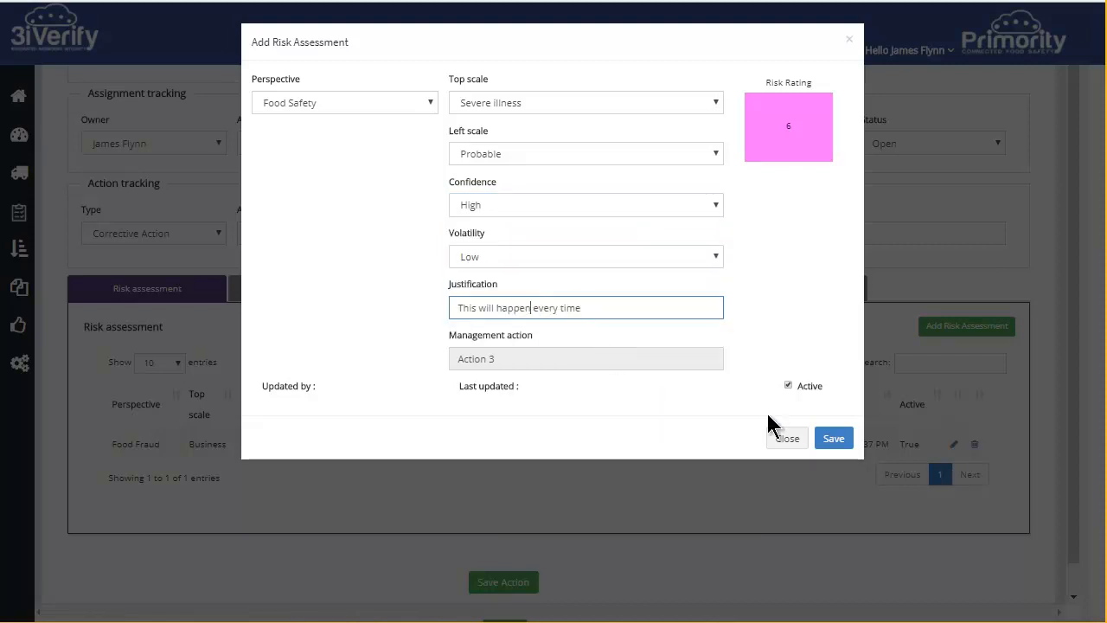
left_click(827, 445)
Step: Start a new task for the action with the subject "Investigate", task type Document Review and priority High
scroll(302, 535, "down", 1)
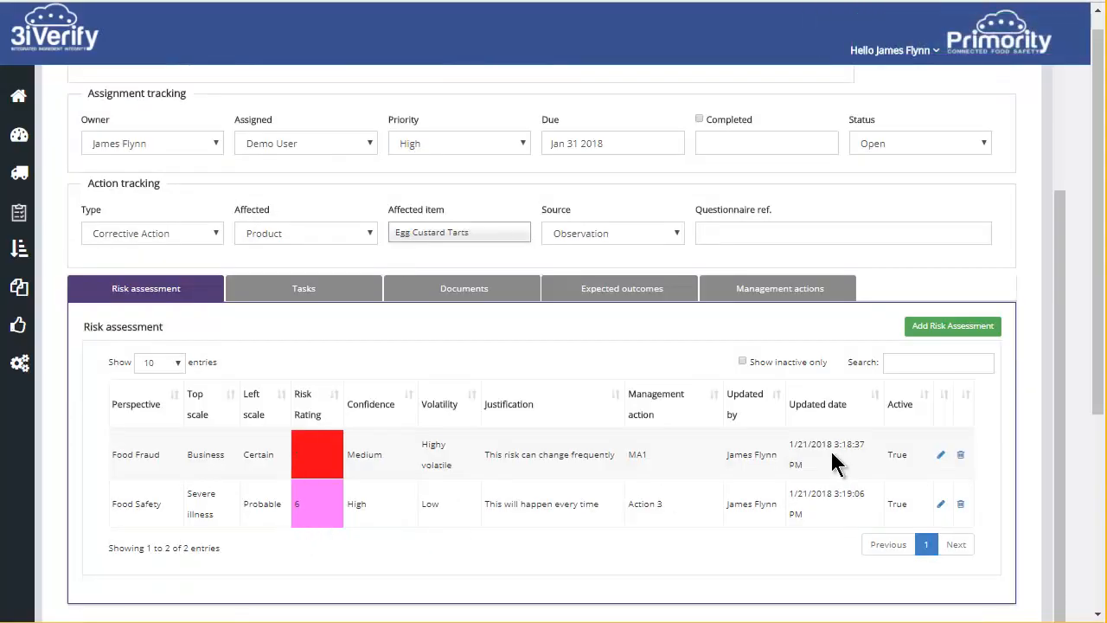
scroll(823, 528, "up", 1)
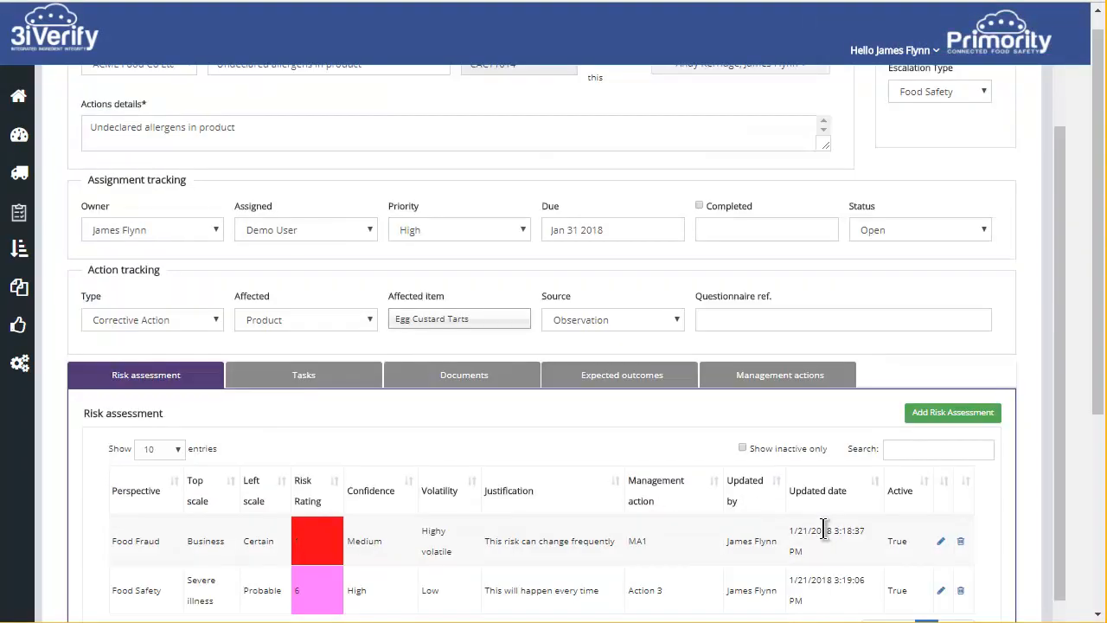
left_click(306, 381)
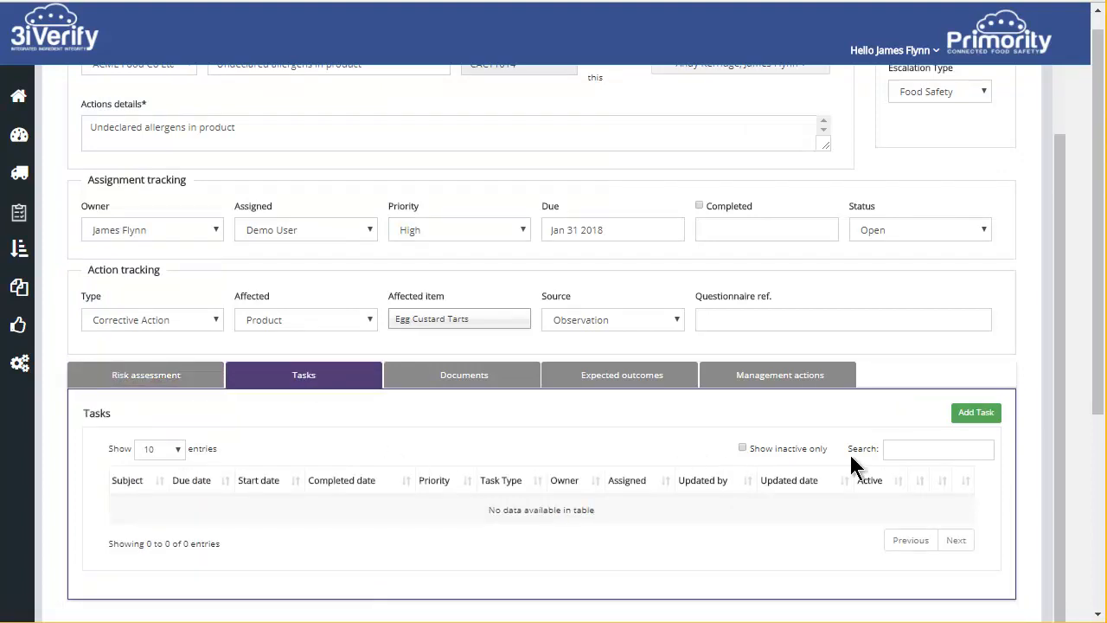
left_click(968, 415)
left_click(256, 154)
type("Investigate")
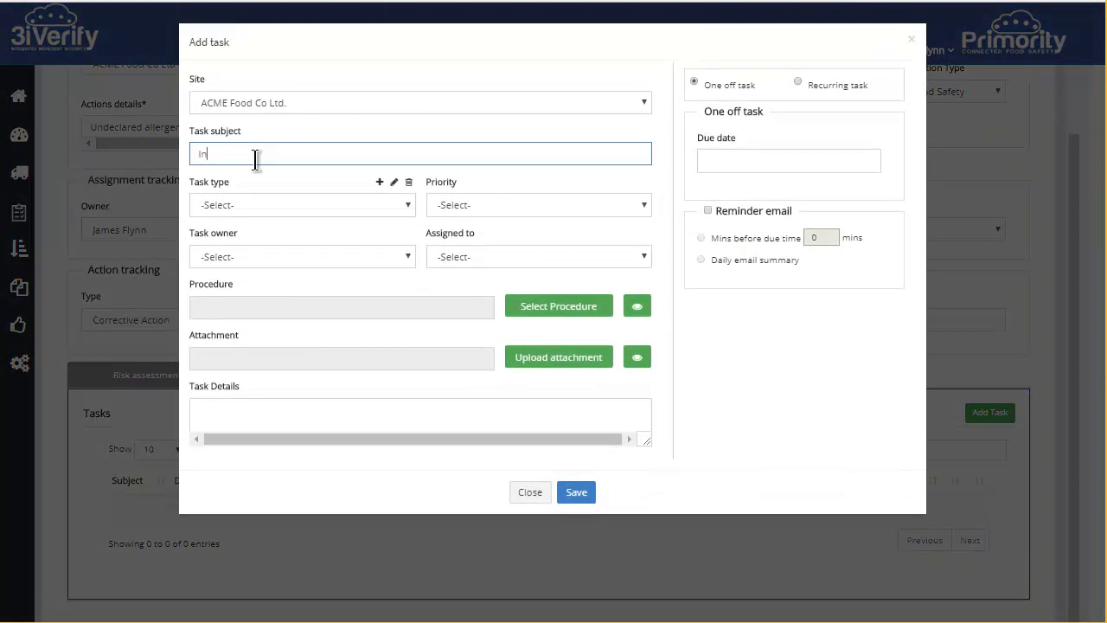
left_click(330, 201)
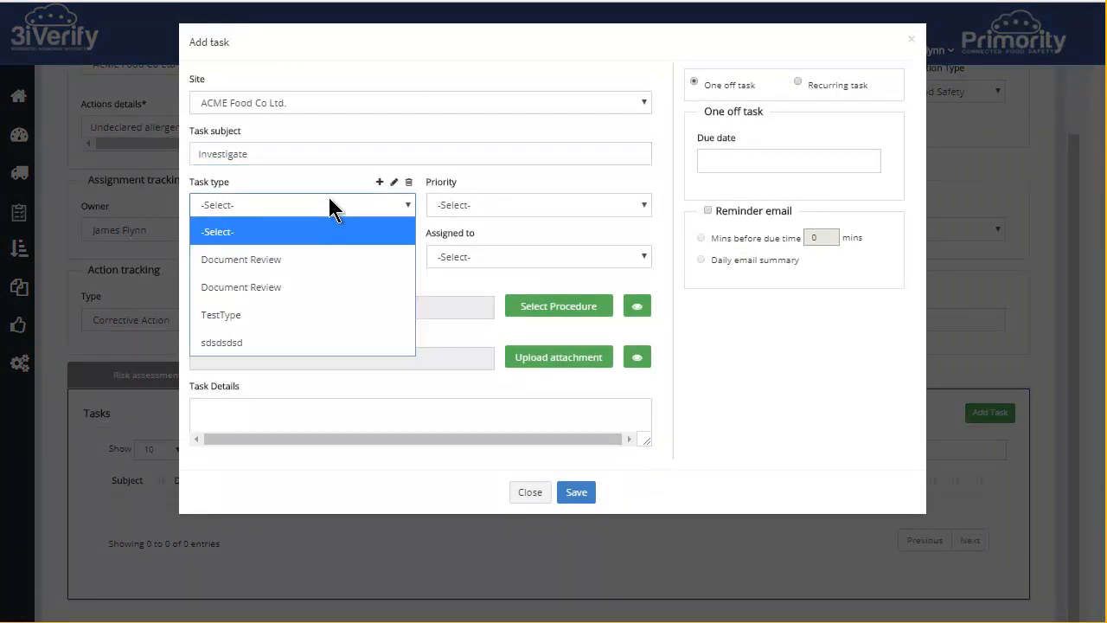
left_click(303, 258)
left_click(499, 206)
left_click(503, 314)
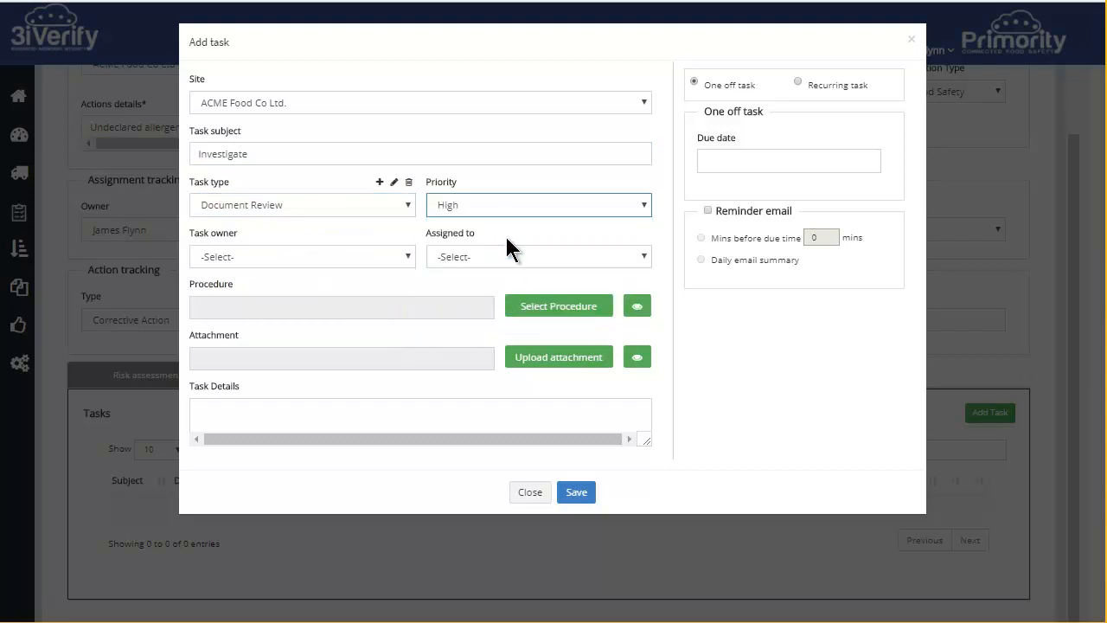
Step: Make the action's owner the task owner and assign the task to Demo User
left_click(304, 256)
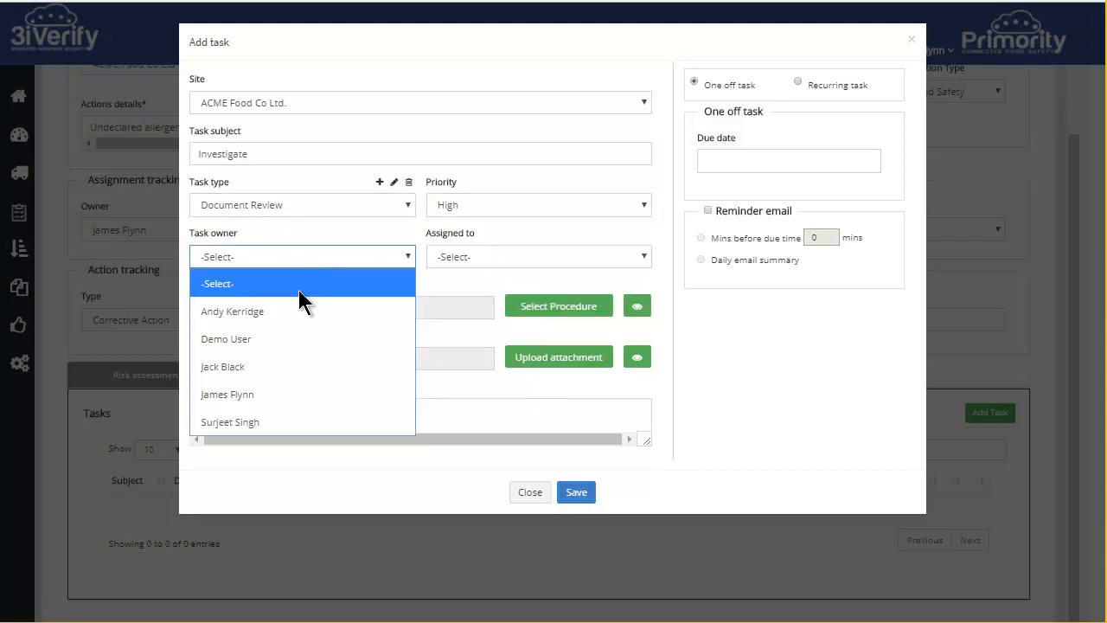
left_click(285, 396)
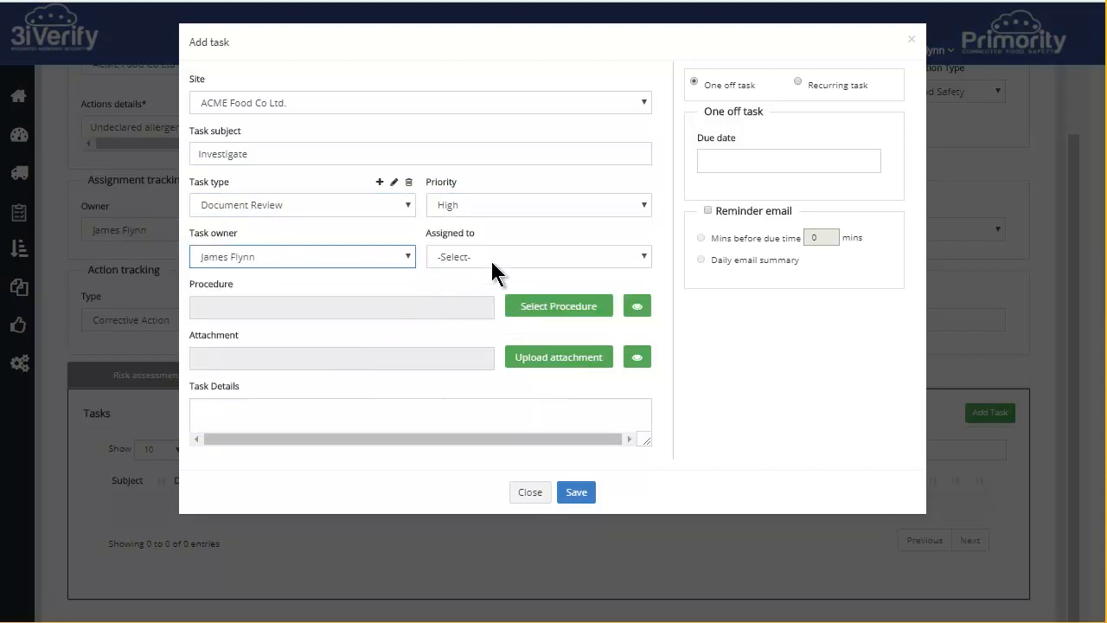
left_click(493, 259)
left_click(505, 338)
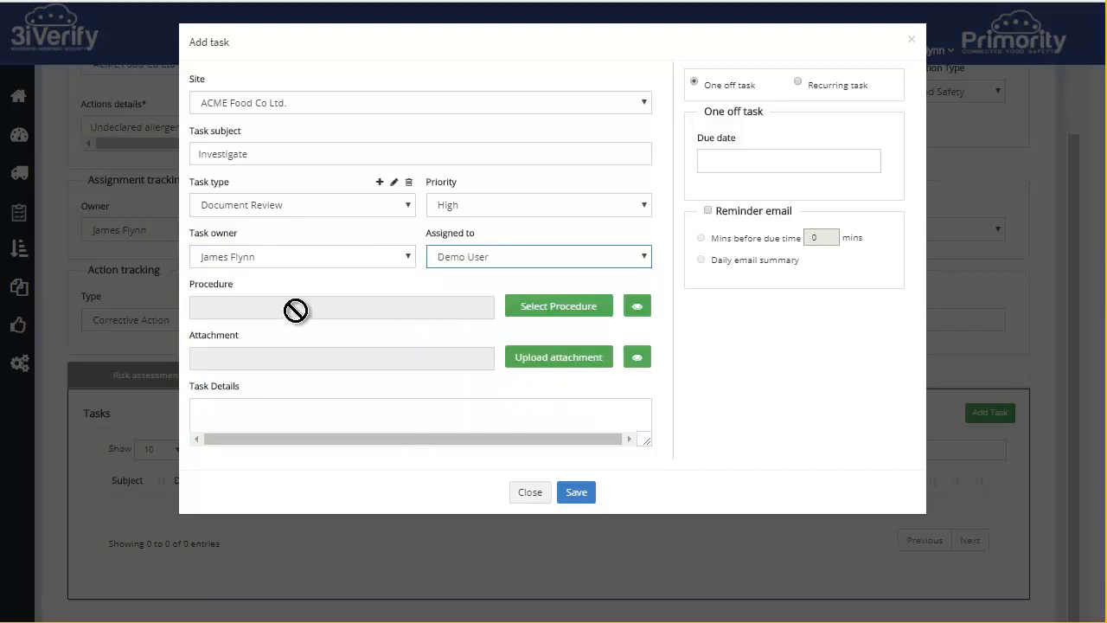
Step: Link the document "new doc" of procedure type 3 Procedure to the task as its procedure
left_click(562, 311)
left_click(446, 103)
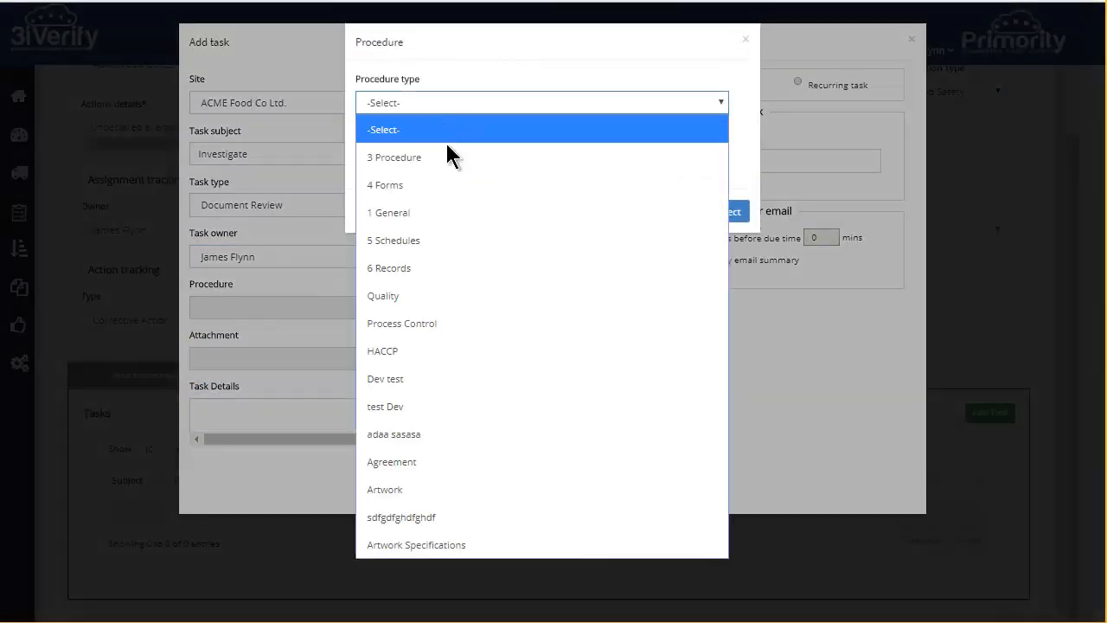
left_click(454, 153)
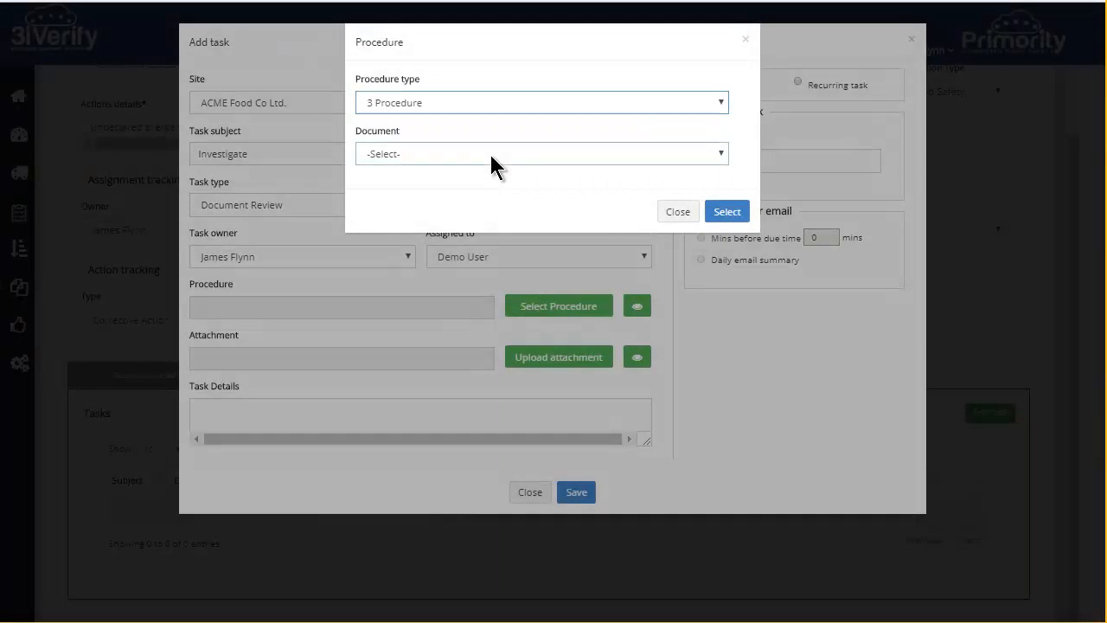
left_click(489, 153)
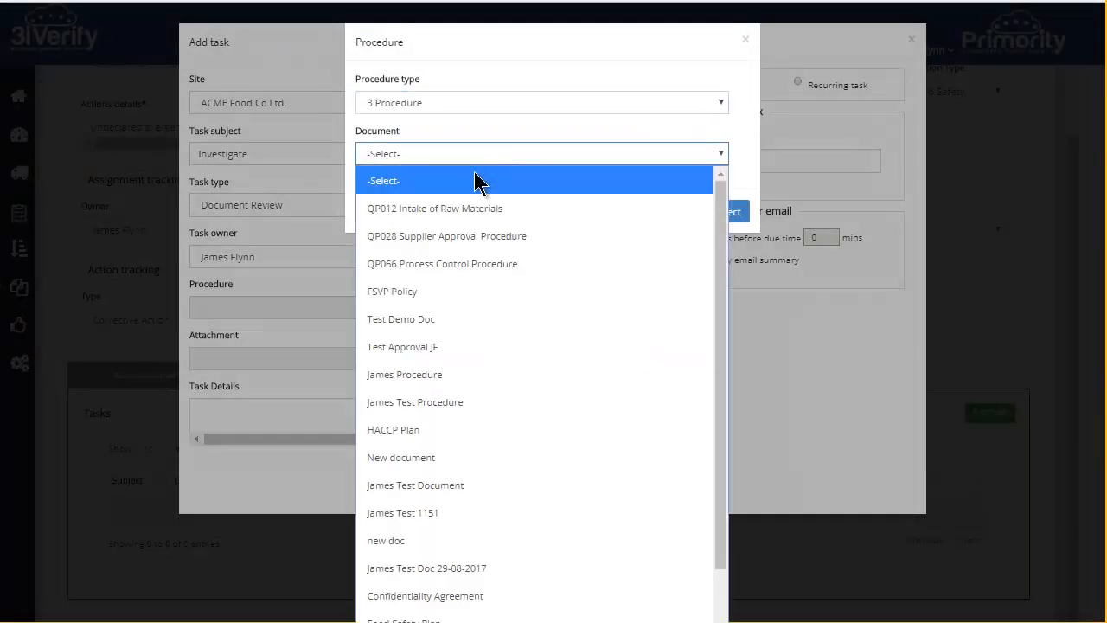
left_click(434, 542)
left_click(737, 212)
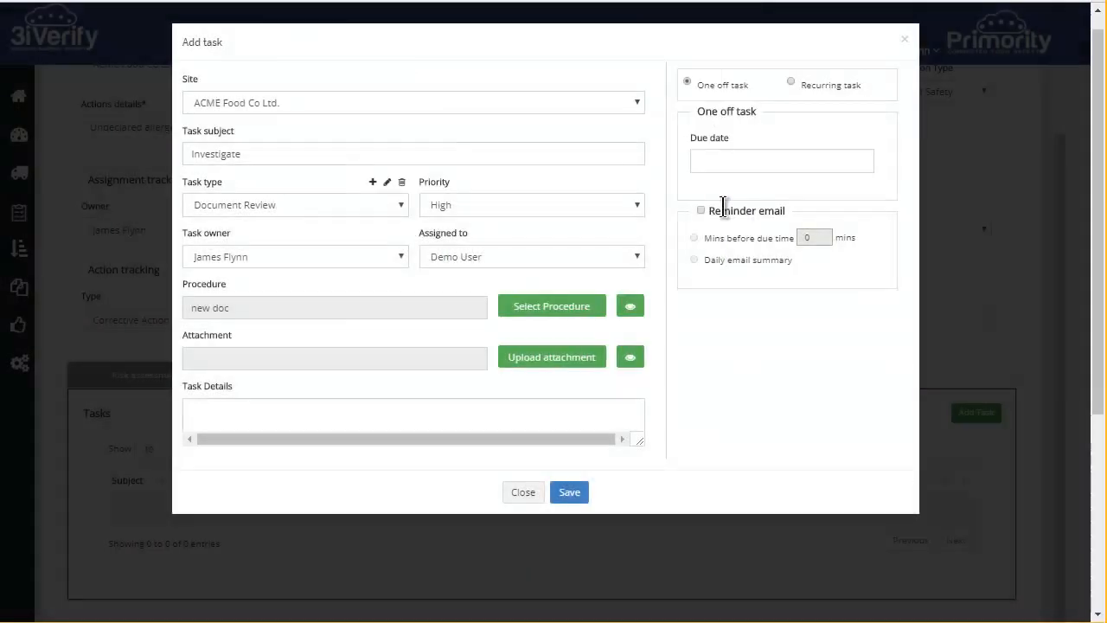
Step: Enter the task details "Investigate by following the steps in the procedure" and correct the misspelled word
left_click(291, 413)
type("Investigate by following the steps in the procedure")
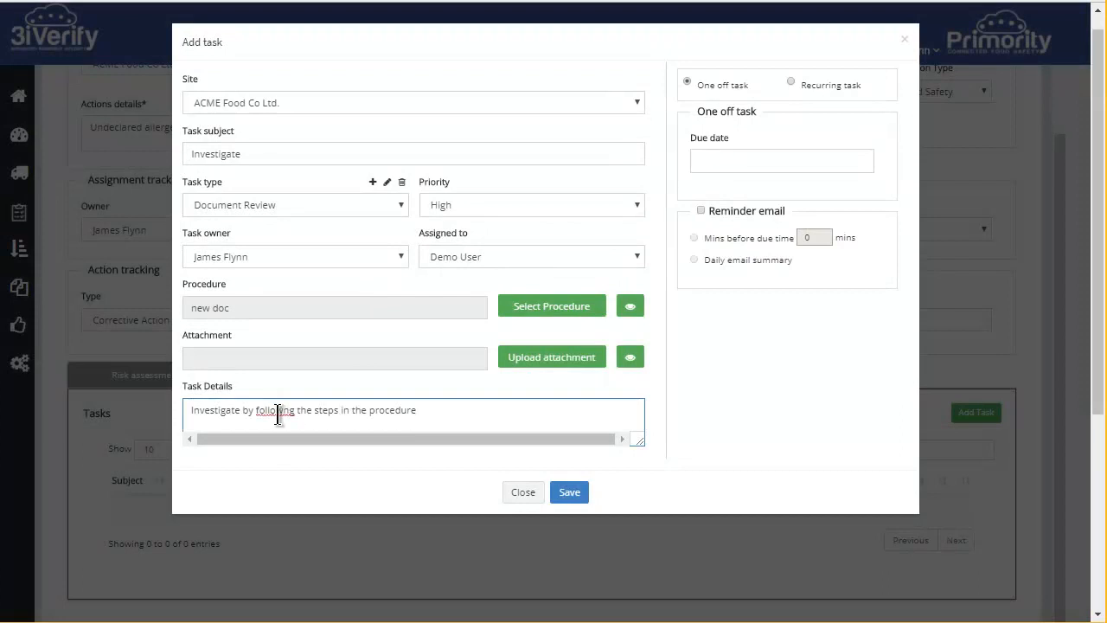
right_click(277, 415)
left_click(338, 423)
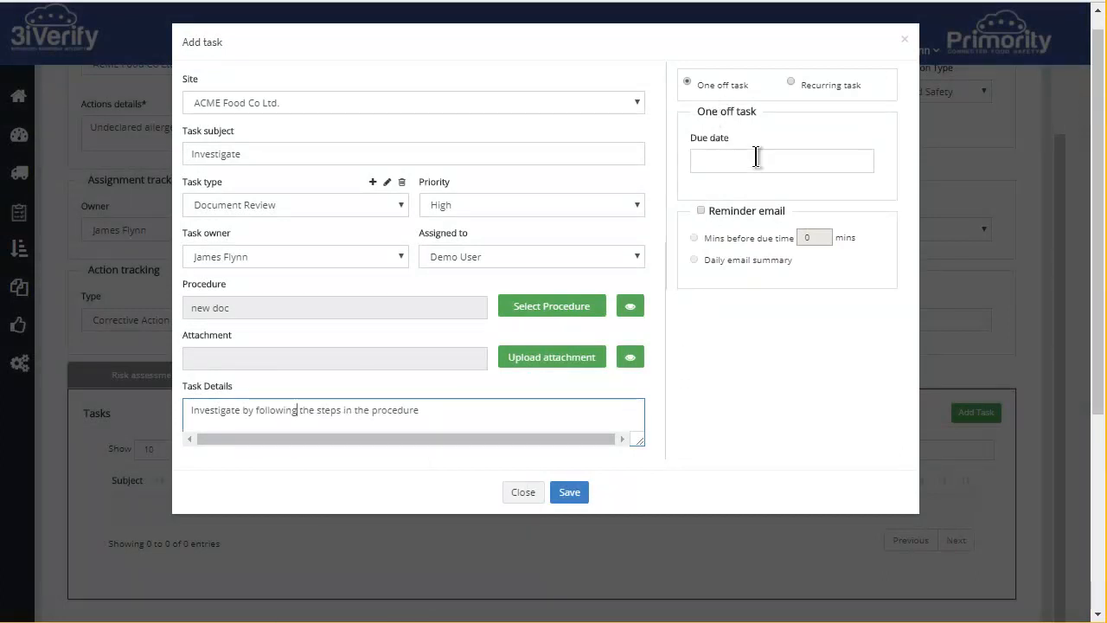
Step: Schedule the task as a one-off due Jan 31 2018 at 15:10, enable its reminder email and save it
left_click(791, 81)
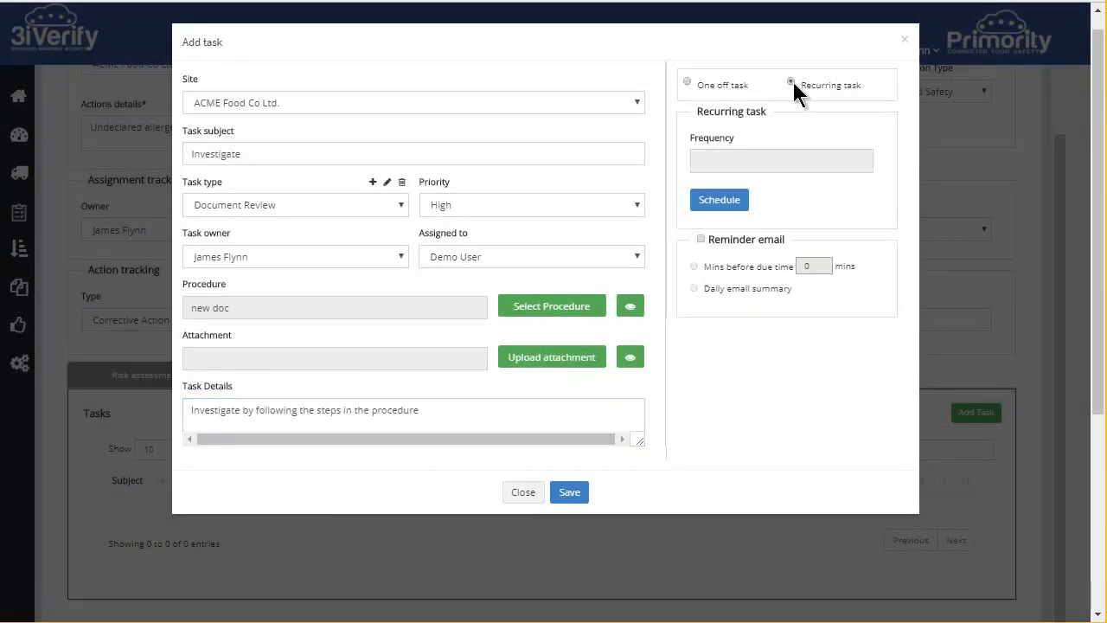
left_click(688, 82)
left_click(760, 161)
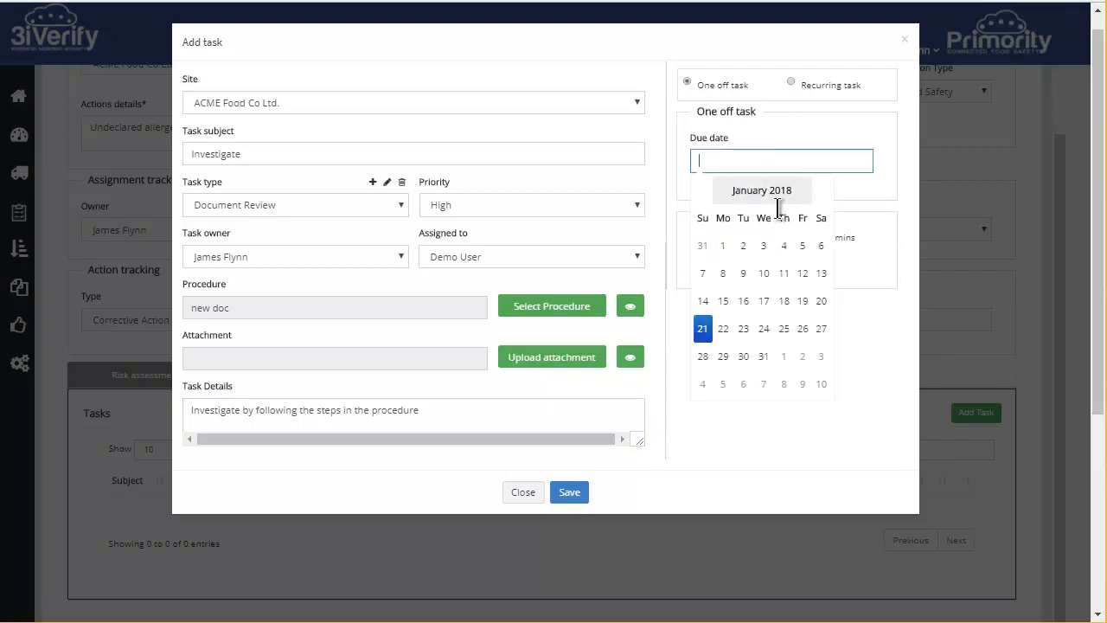
left_click(763, 356)
left_click(802, 278)
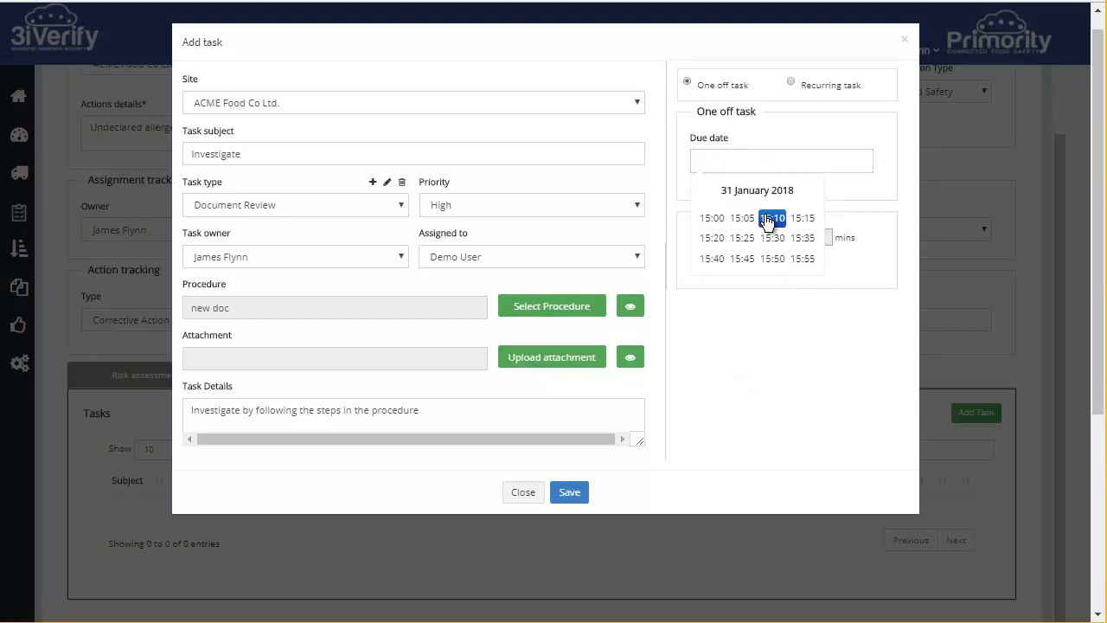
left_click(770, 217)
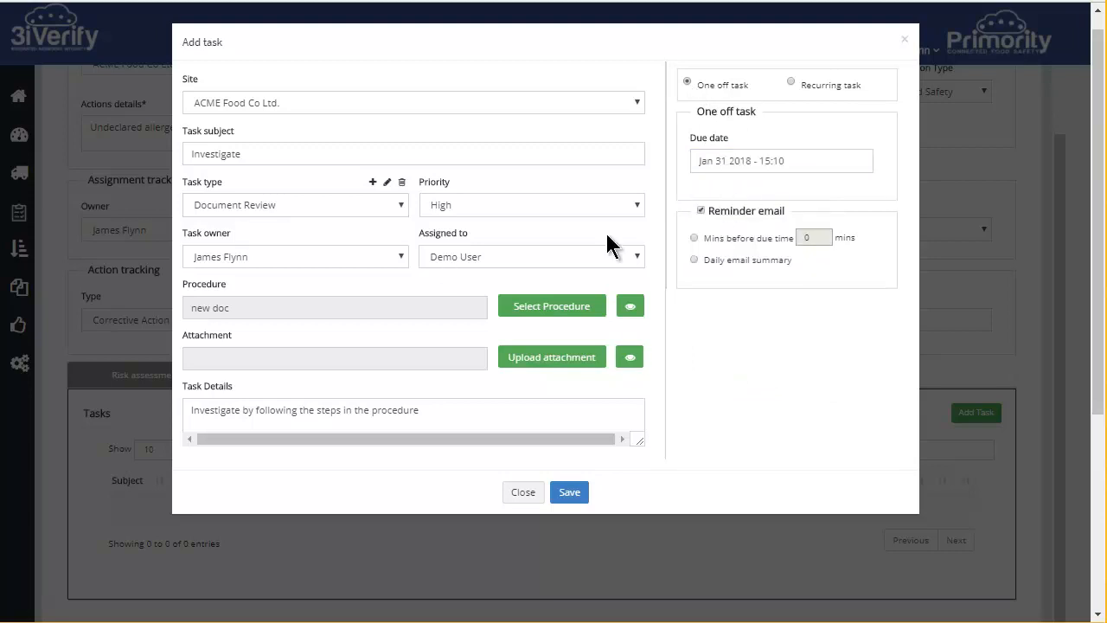
left_click(567, 491)
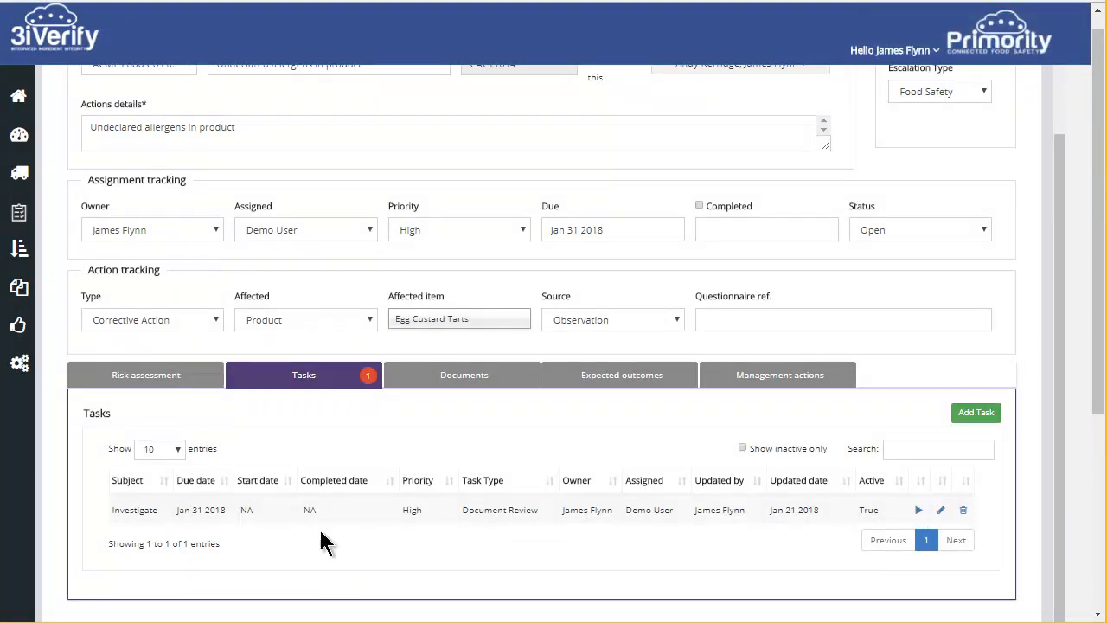
Step: Start the Investigate task from the action's task list
left_click(918, 510)
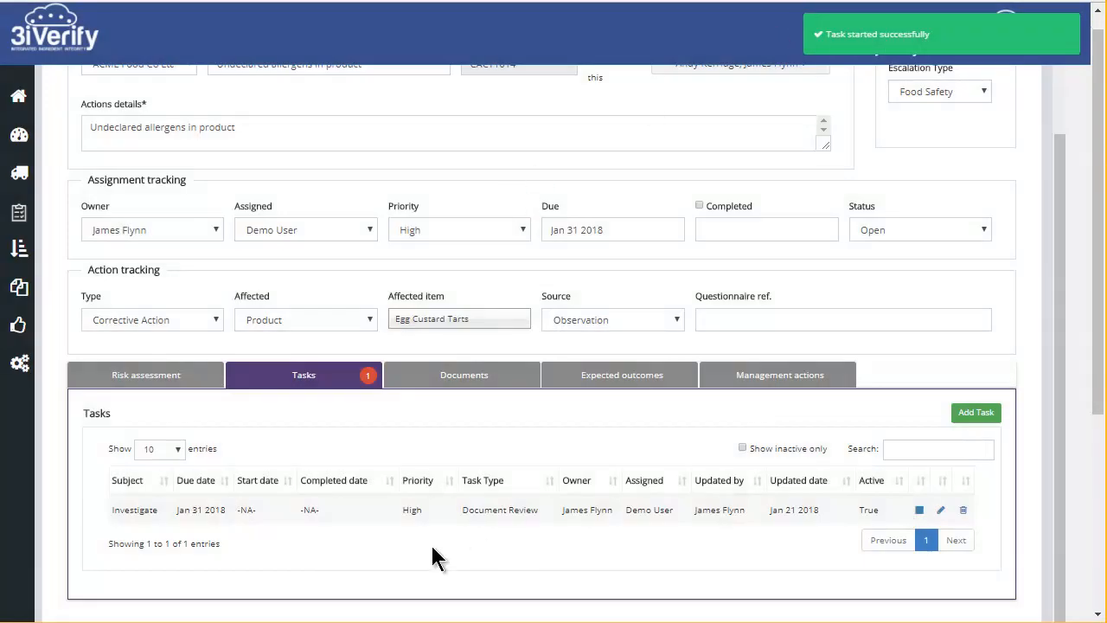
scroll(431, 543, "up", 1)
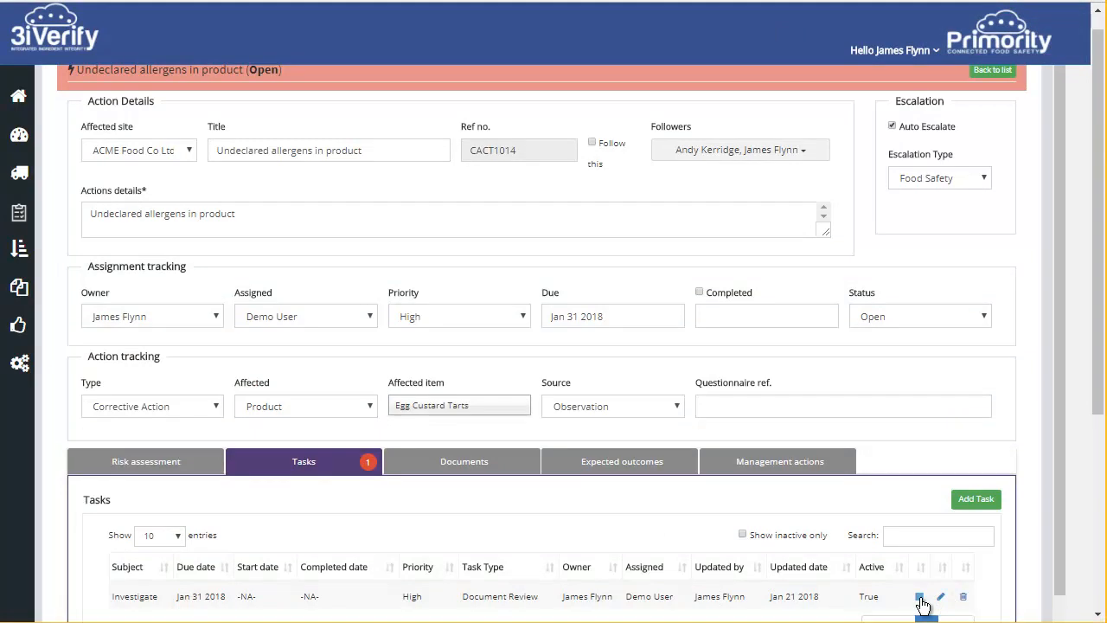
left_click_drag(920, 602, 784, 500)
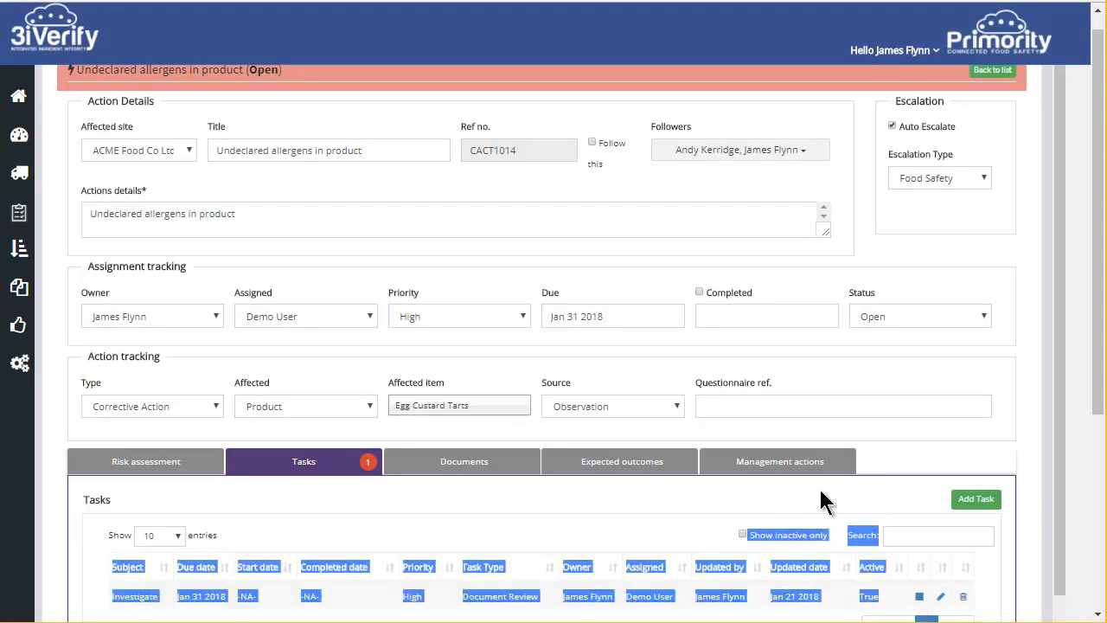
left_click(778, 508)
Step: Start a new document for the action with the short name "Investigation report" and document type 6 Records
left_click(505, 469)
scroll(859, 259, "down", 1)
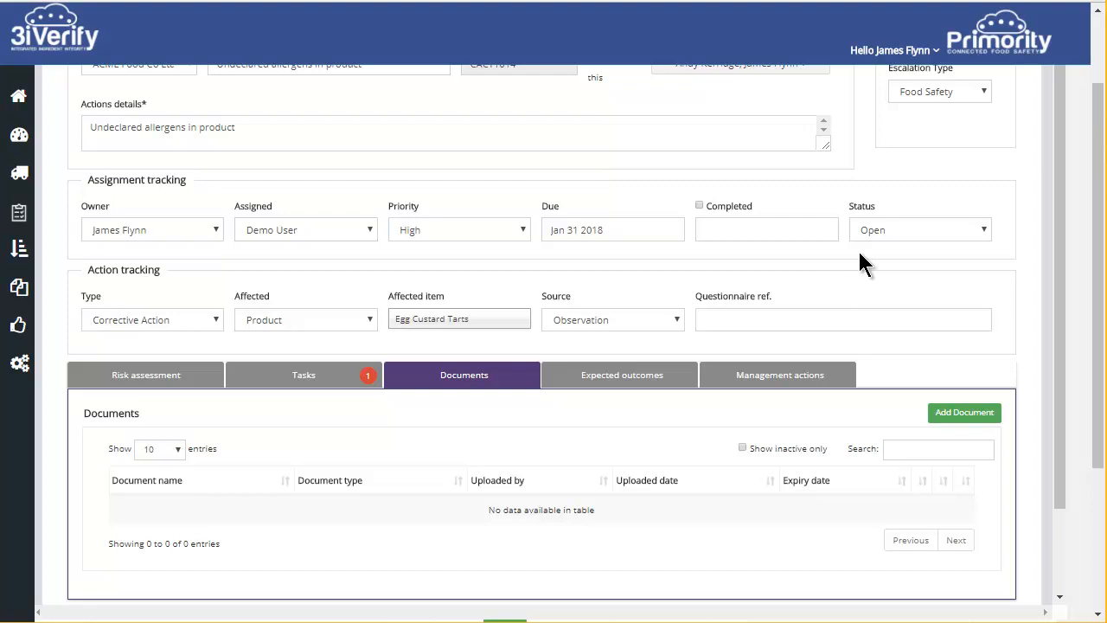
left_click(967, 412)
left_click(356, 102)
type("Investigation report")
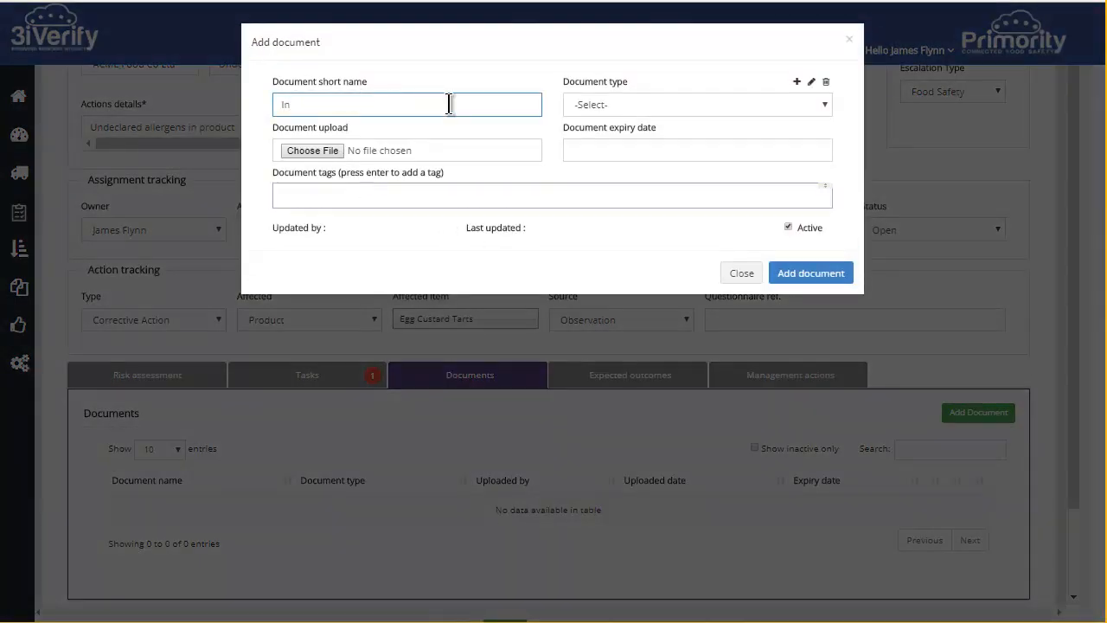
left_click(668, 103)
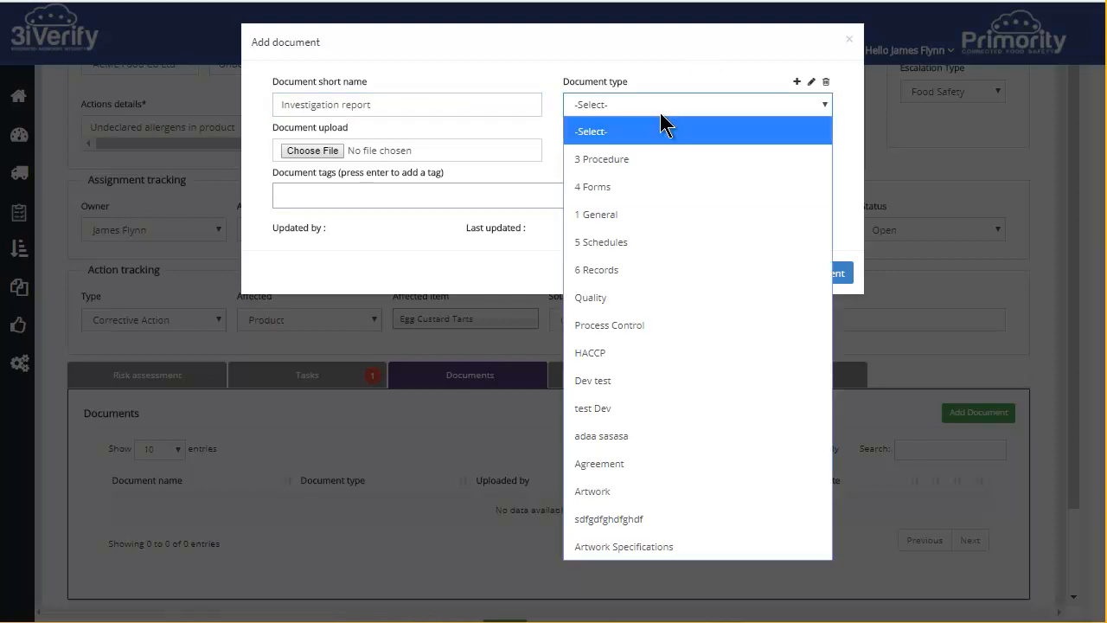
left_click(606, 269)
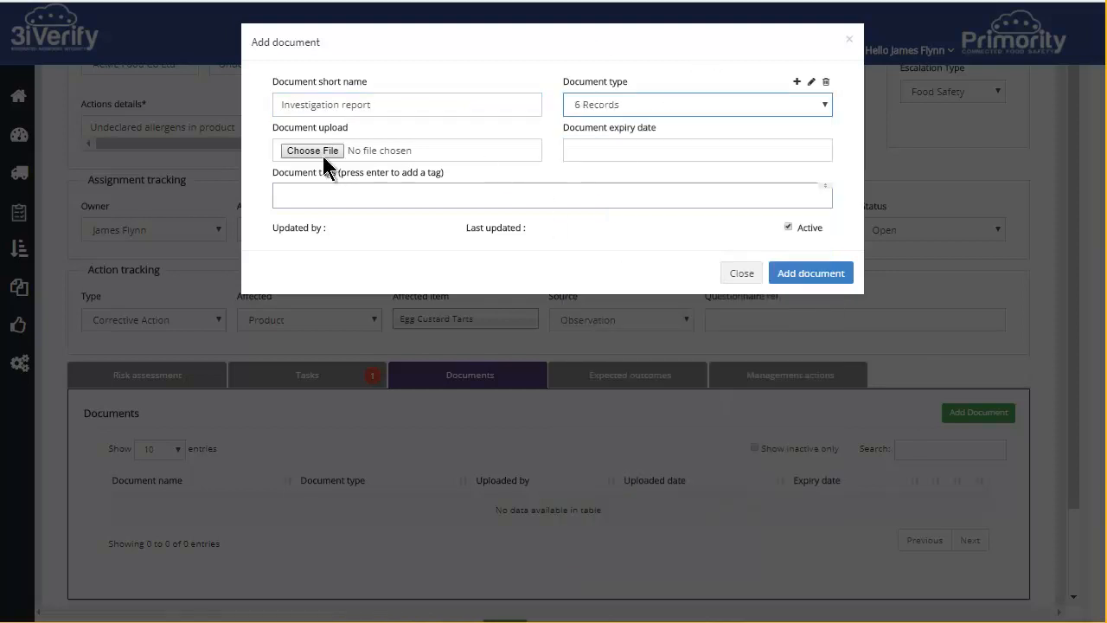
Step: Attach 3-10 Allergens Procedure.rtf, set the expiry date to Jan 30 2018, paste a document tag and add the document
left_click(399, 158)
left_click(674, 148)
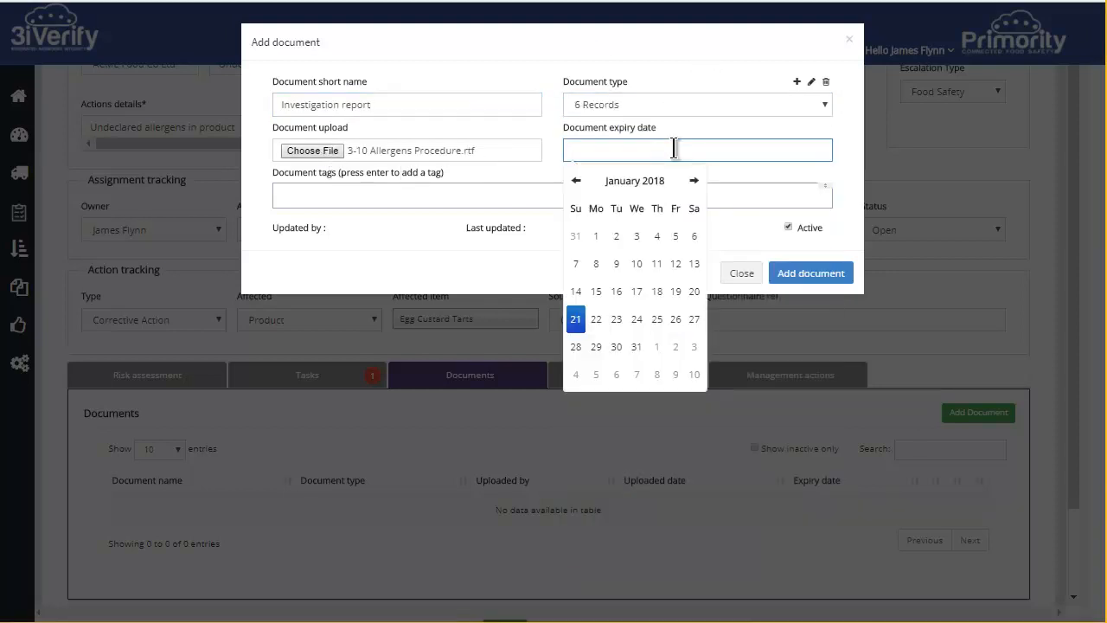
left_click(617, 346)
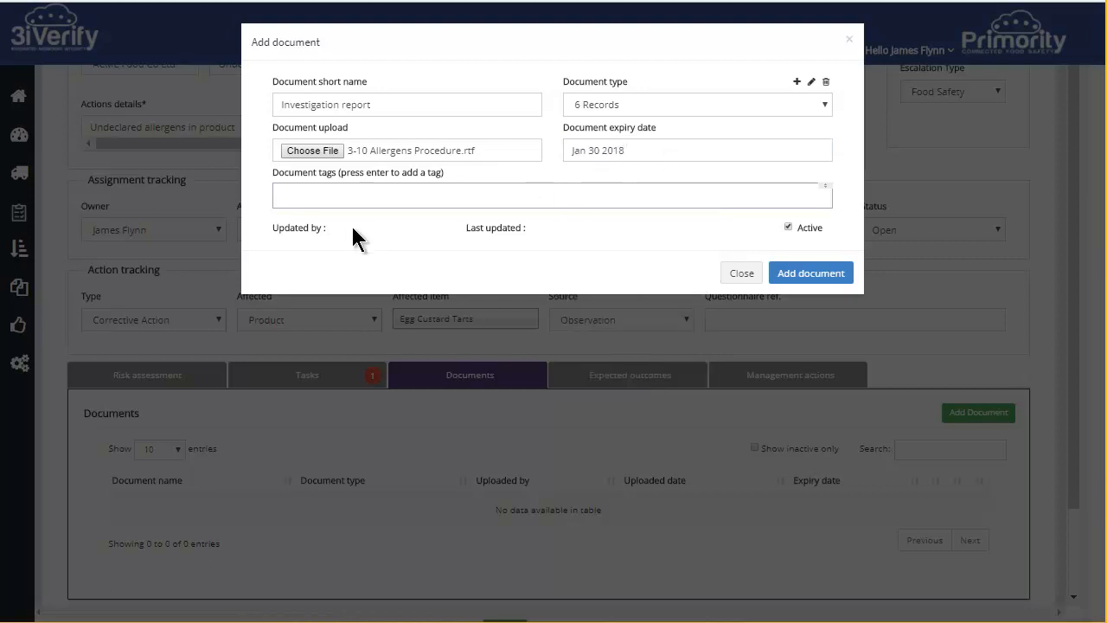
type("Investigation report")
key("Return")
left_click(811, 273)
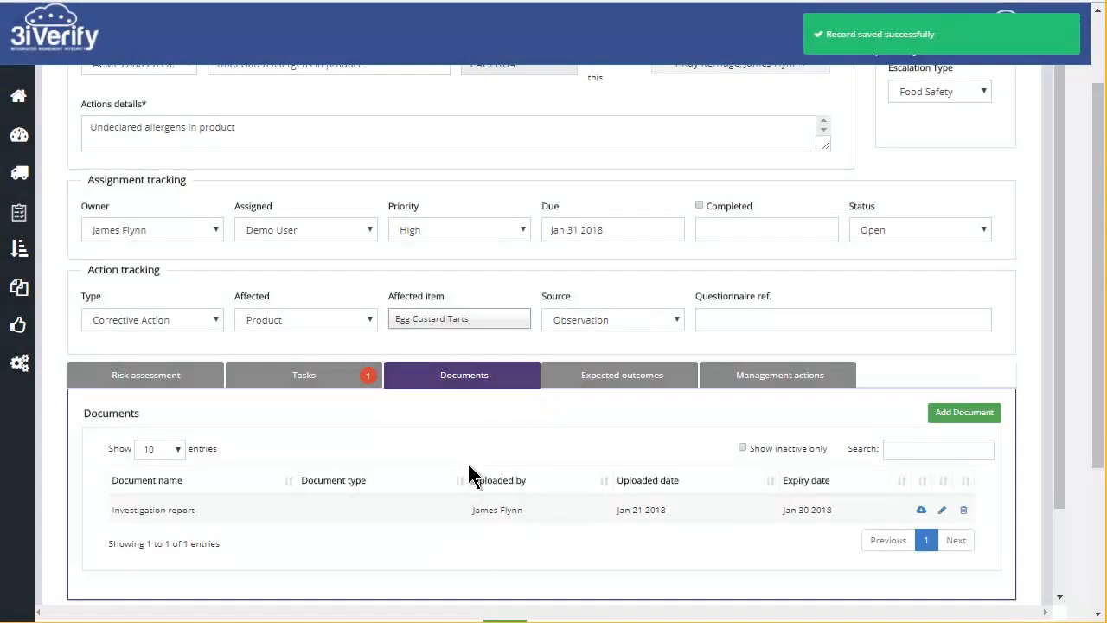
Step: Add the expected outcome "A review of the supplier will ensure that this never happens again!" to the action
left_click(628, 387)
left_click(927, 417)
left_click(357, 111)
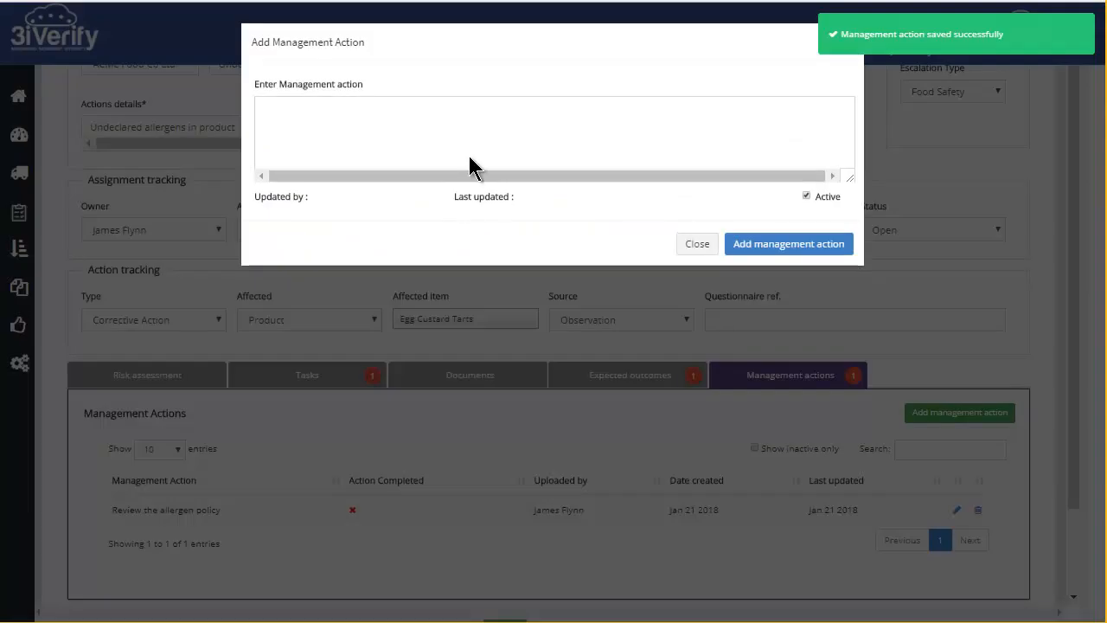
Step: Add the management actions "Review the allergen policy" and "Increase frequency of allergen testing"
left_click(429, 138)
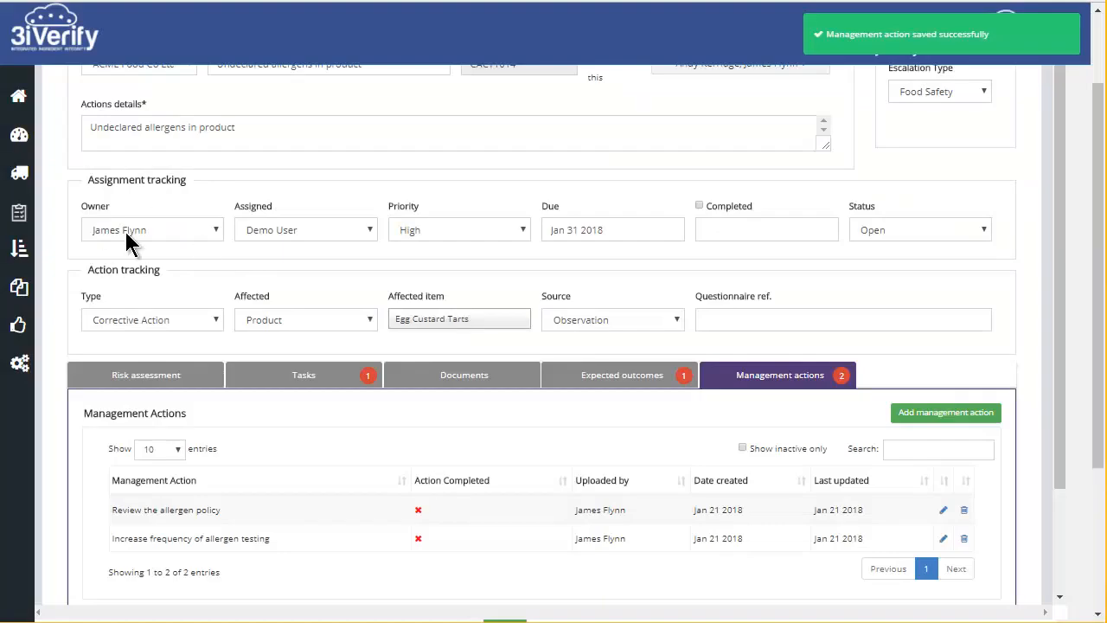
Step: Try to set the action's status to Closed
left_click(911, 230)
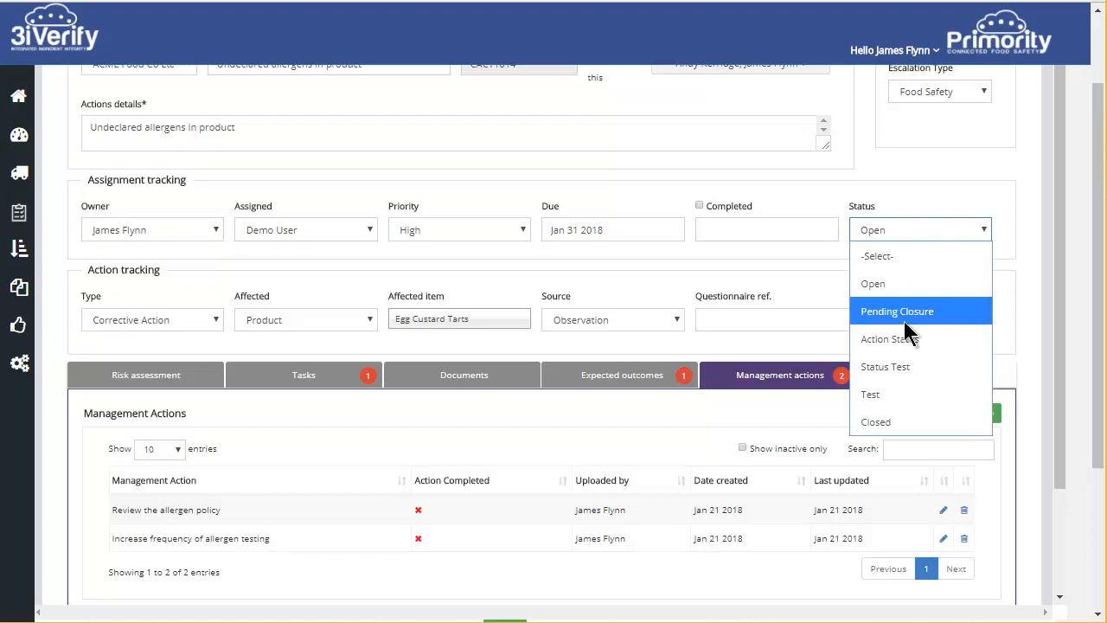
left_click(904, 422)
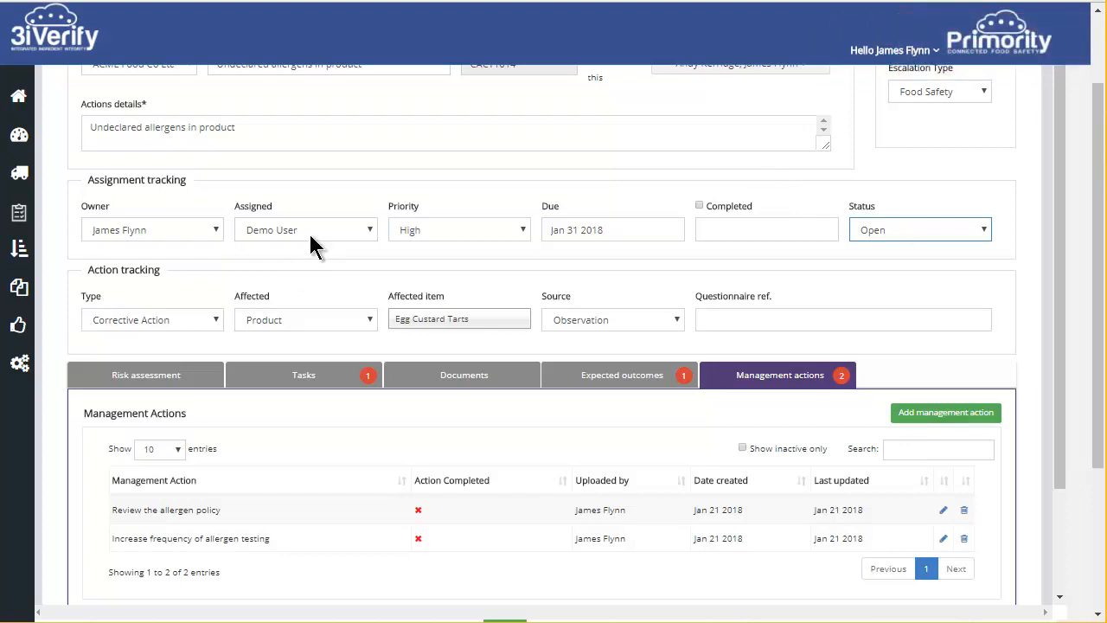
left_click(956, 242)
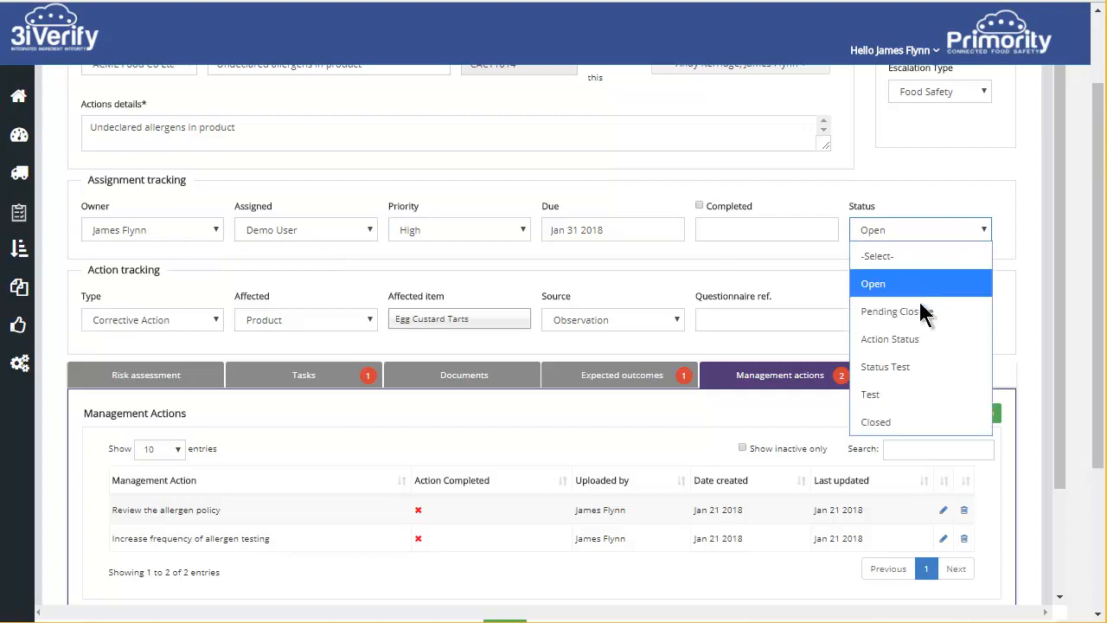
left_click(944, 183)
Step: Complete the Investigate task and mark the allergen policy review and allergen testing management actions as completed
left_click(370, 378)
left_click(919, 517)
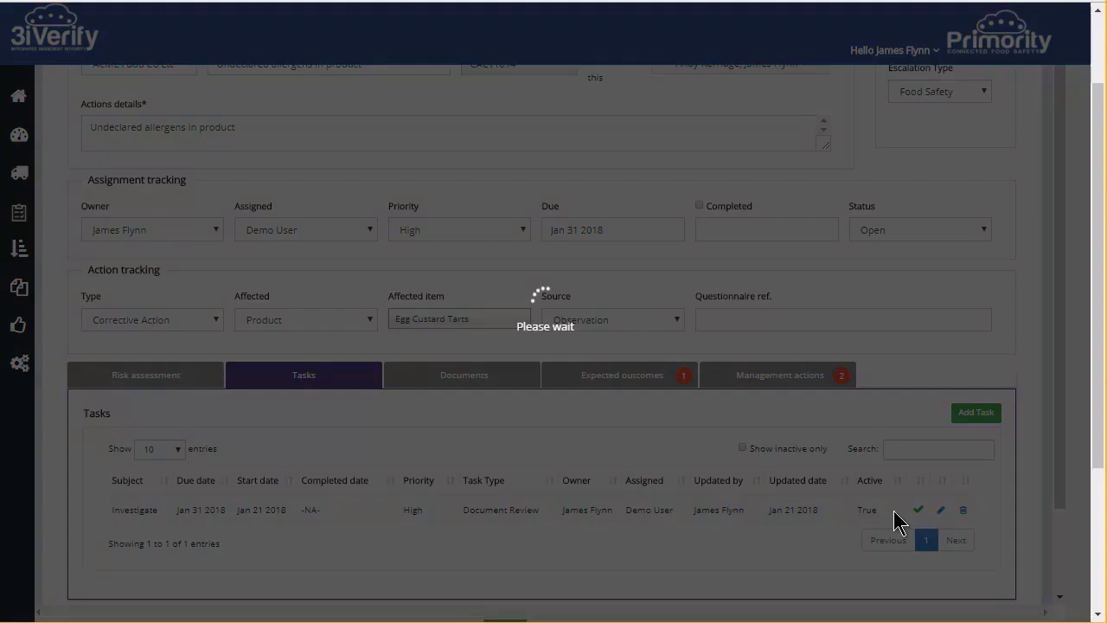
left_click(726, 379)
left_click(943, 511)
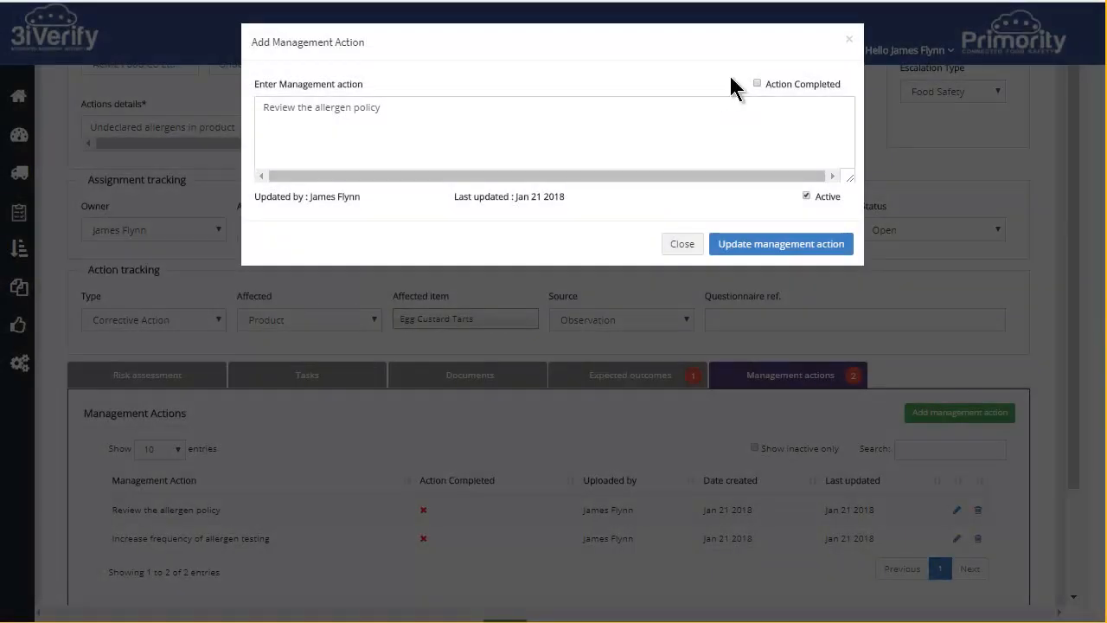
left_click(757, 84)
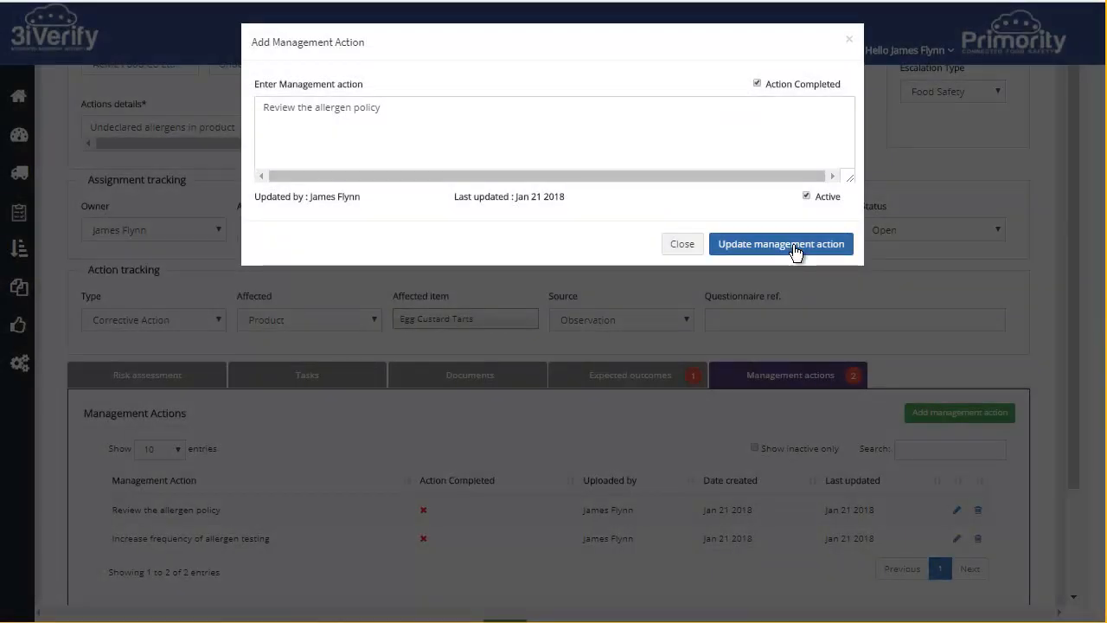
left_click(782, 245)
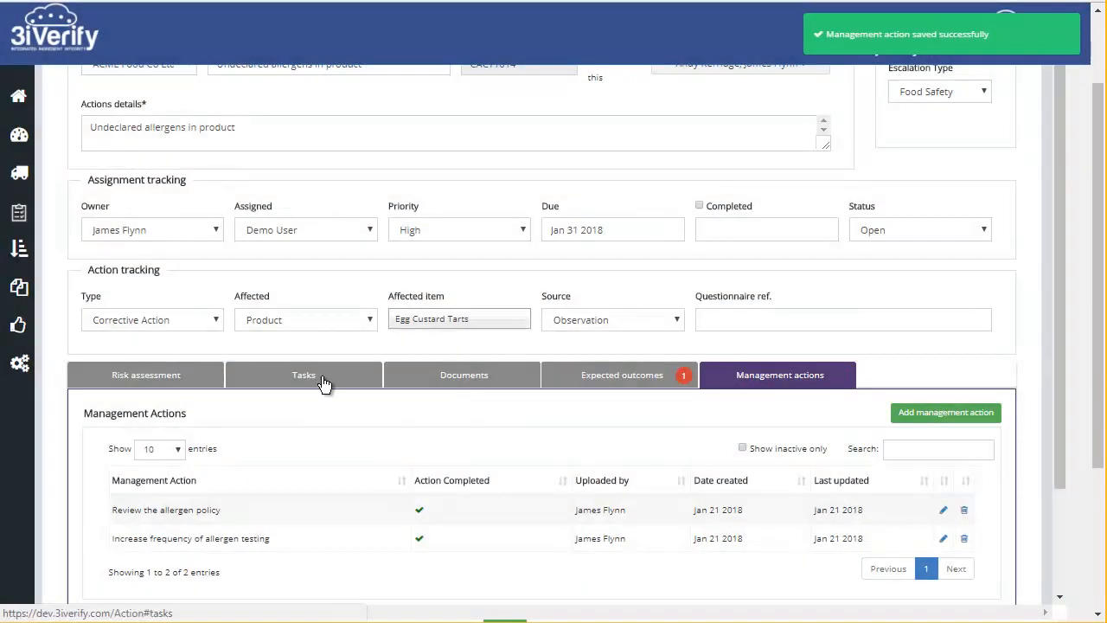
Step: Set the status of the undeclared allergens action to Closed and save the action
left_click(895, 226)
left_click(895, 421)
scroll(1064, 398, "down", 2)
left_click(499, 548)
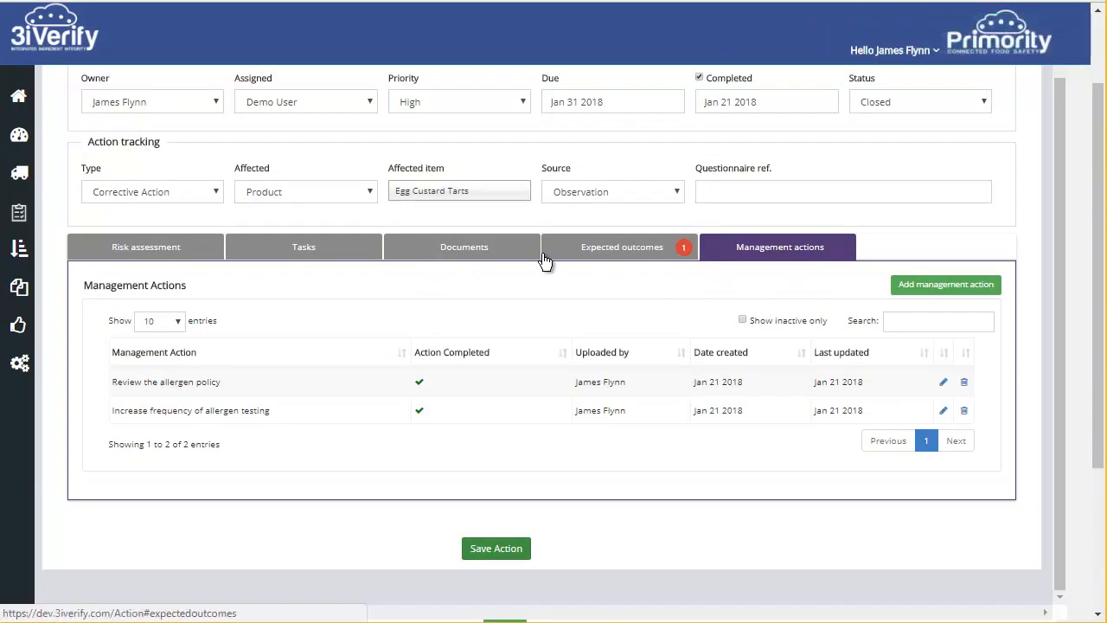
scroll(545, 259, "up", 3)
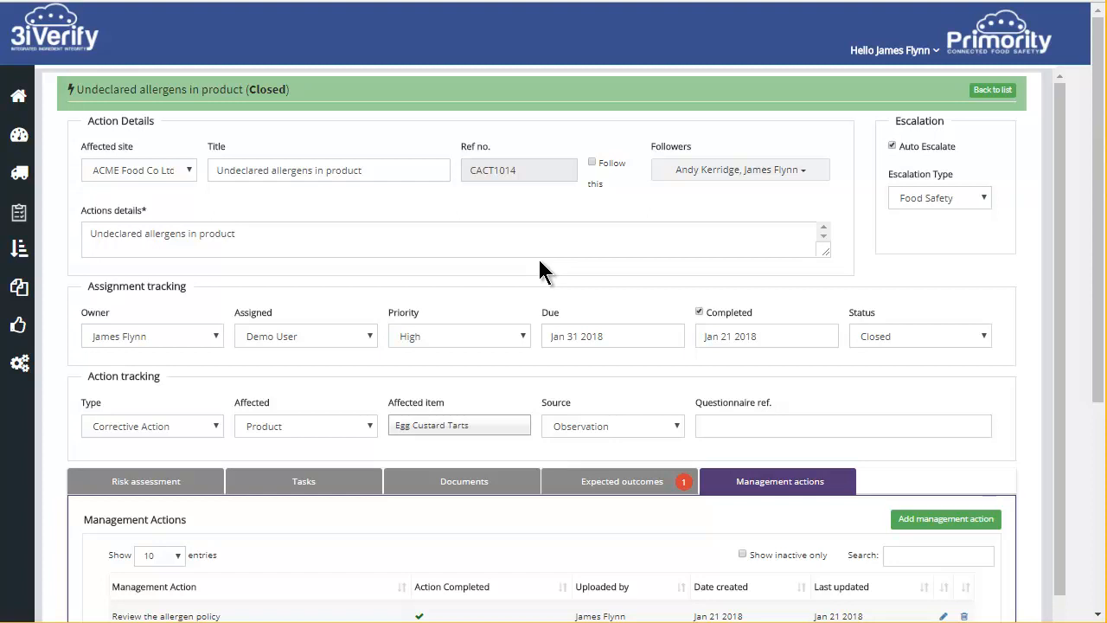
Step: Examine the options for what the action can affect, and return to the action list
left_click(343, 427)
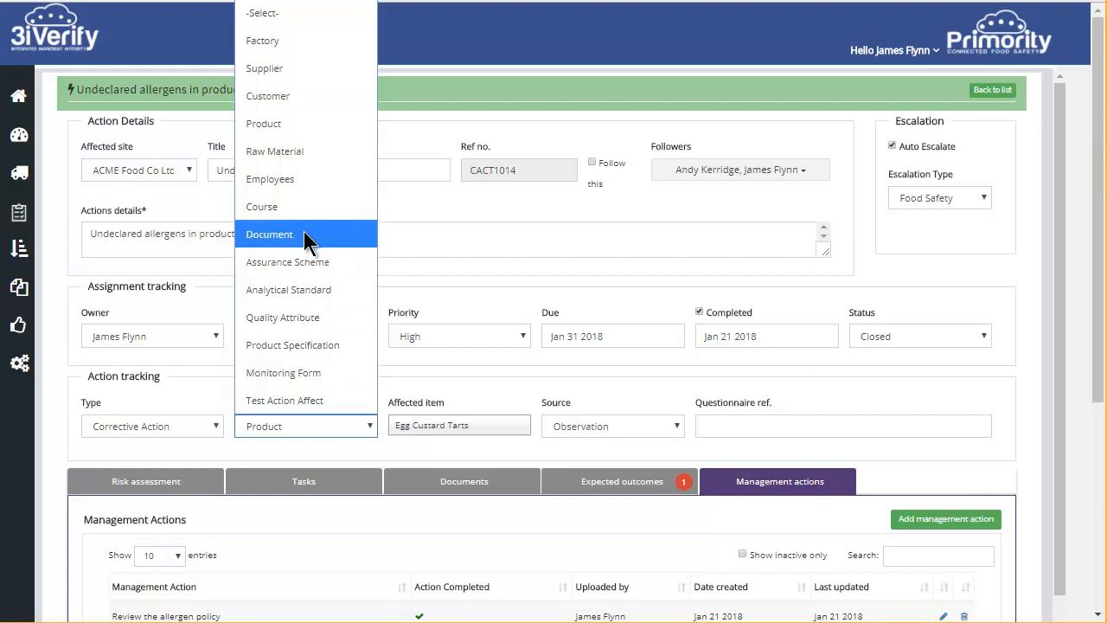
left_click(1020, 290)
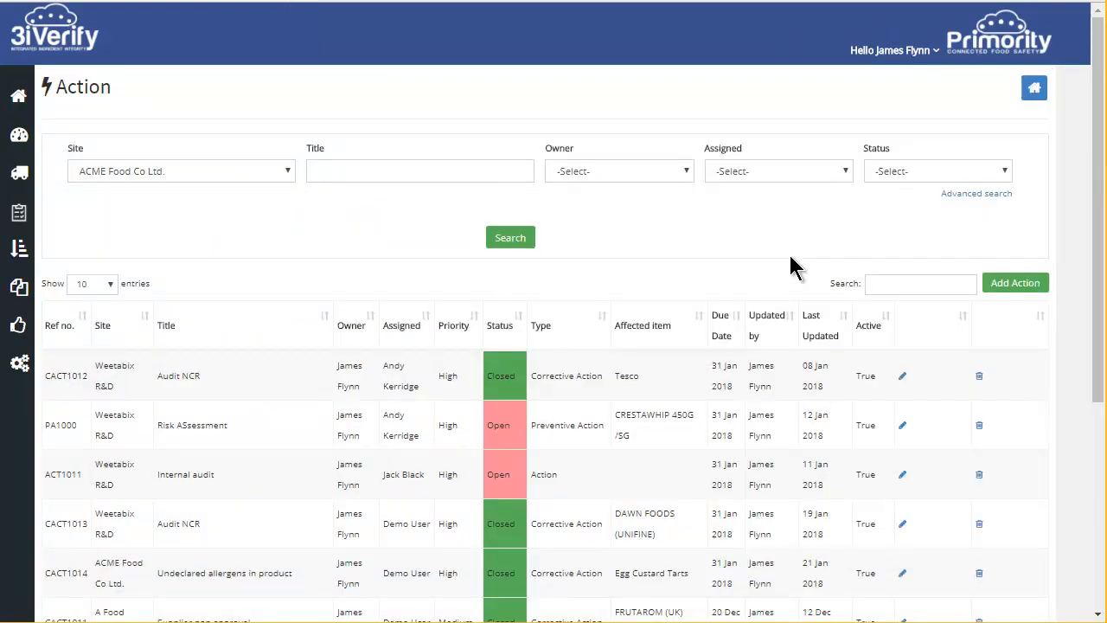